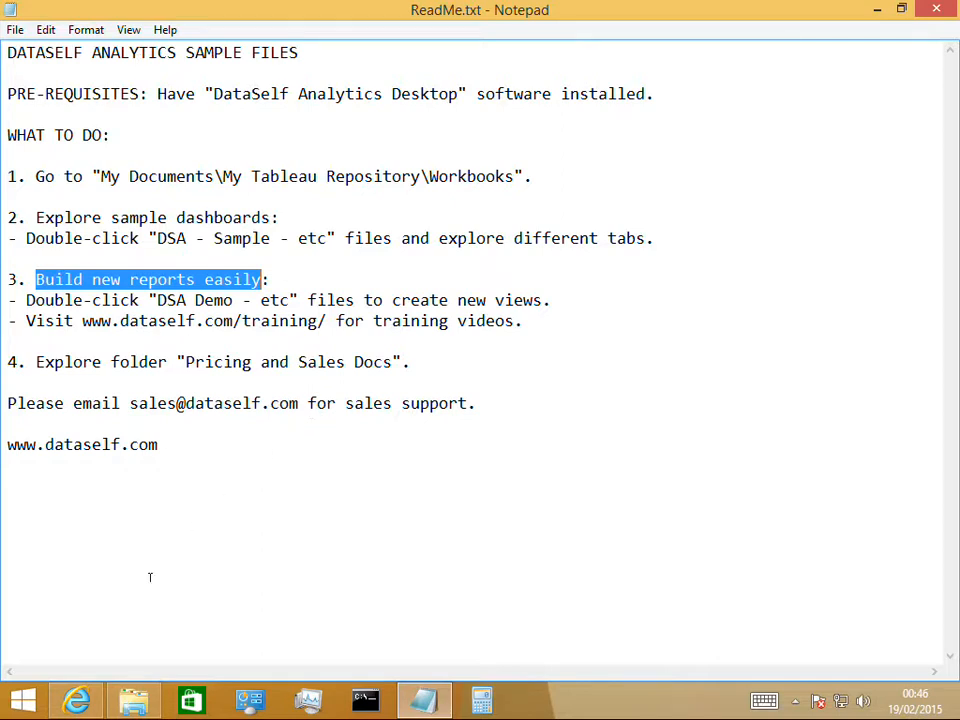
Switch to Internet Explorer and look through the list of DataSelf training videos
click(87, 705)
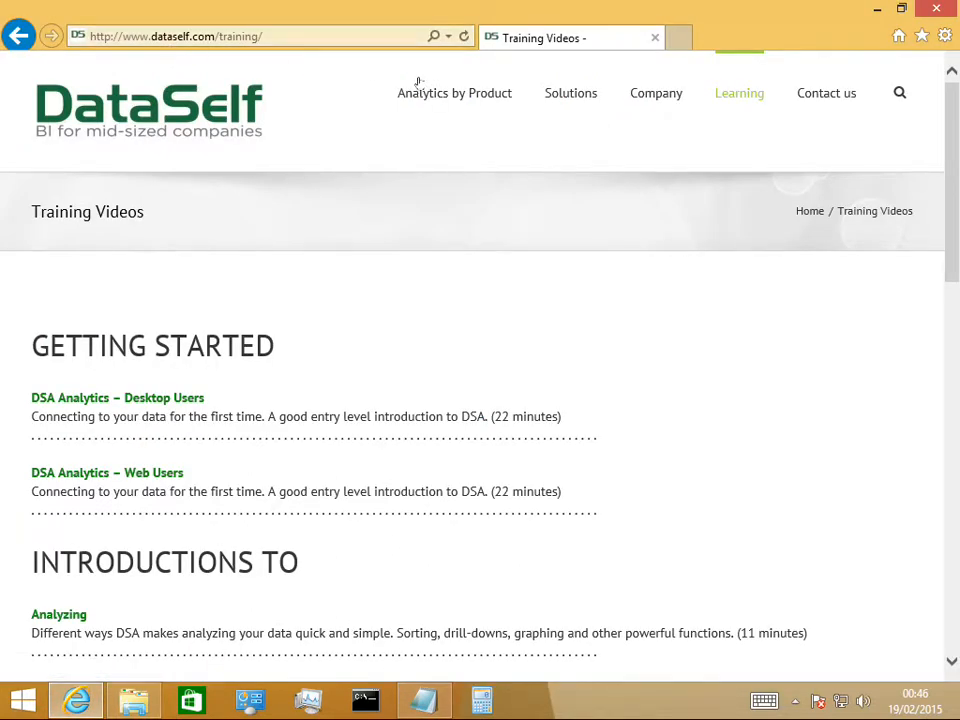
mouse_move(729, 105)
drag(953, 266, 955, 338)
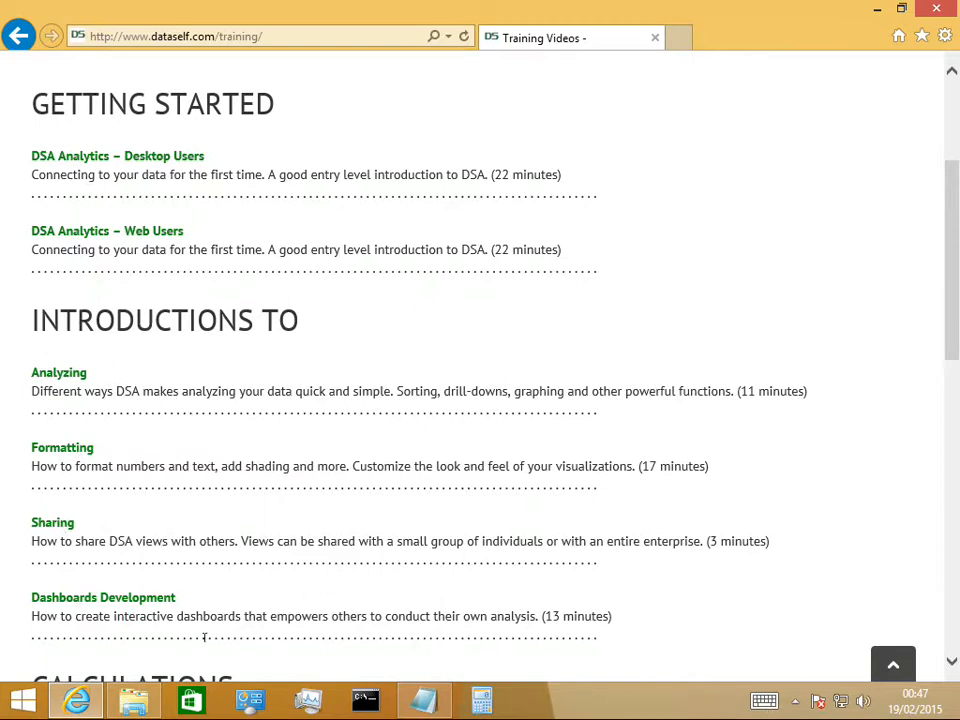
Open the workbook DSA Demo - Sales.twbx from the Workbooks folder and set the sheet's fit to Normal
click(140, 698)
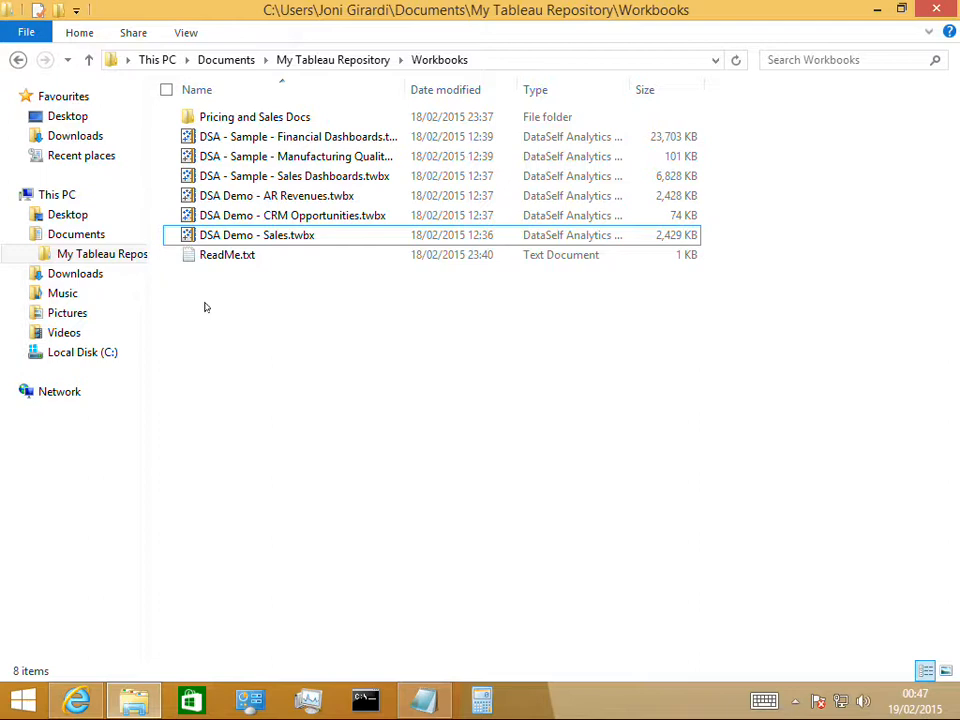
click(213, 235)
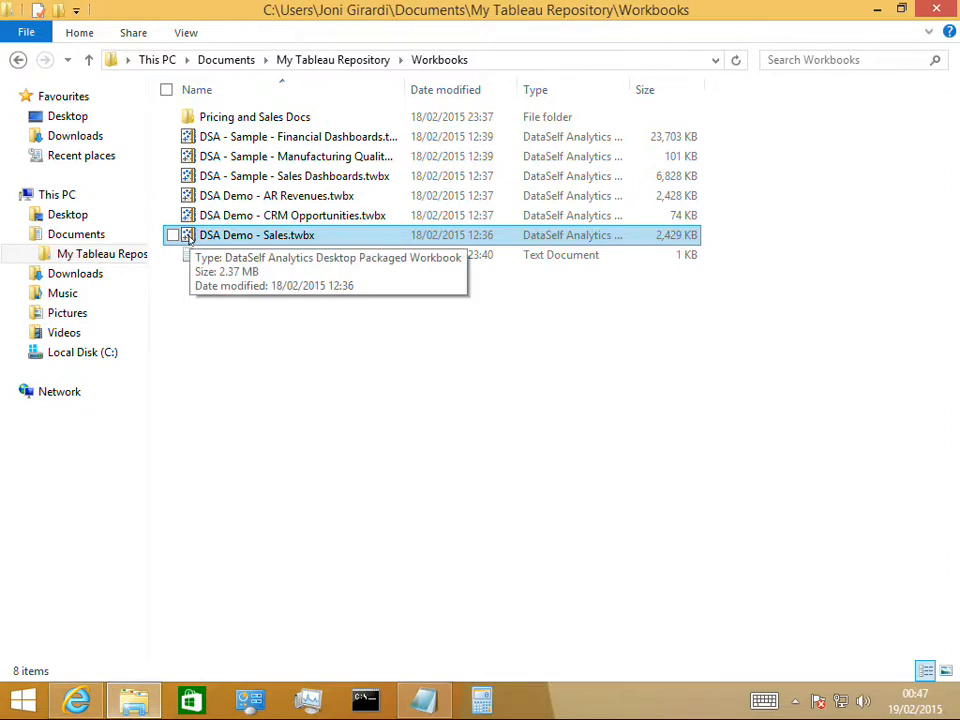
click(189, 236)
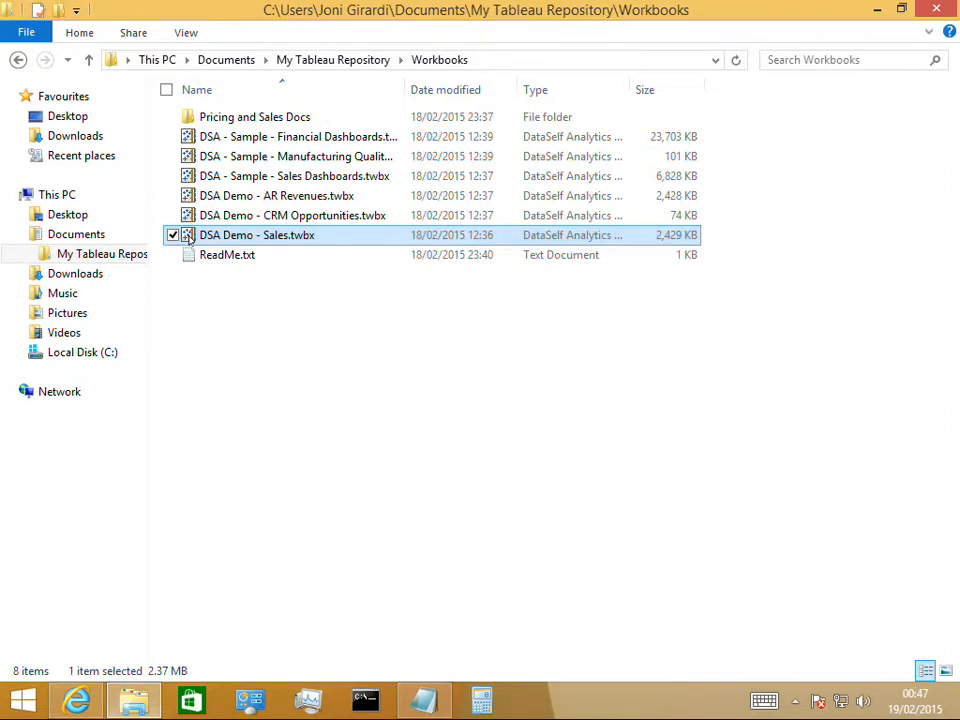
double_click(189, 236)
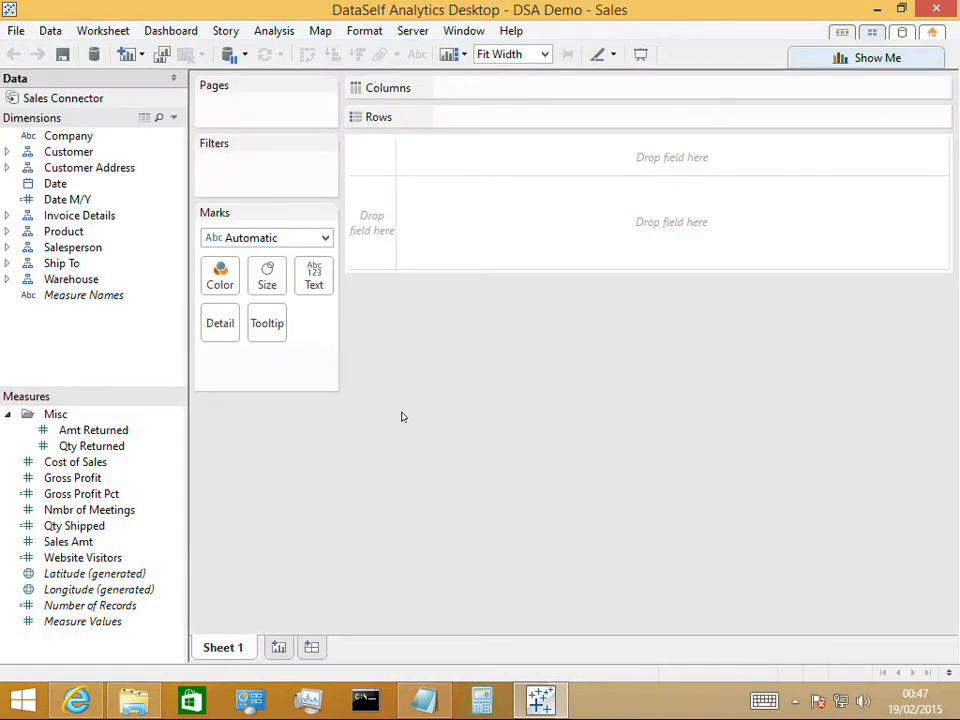
click(545, 54)
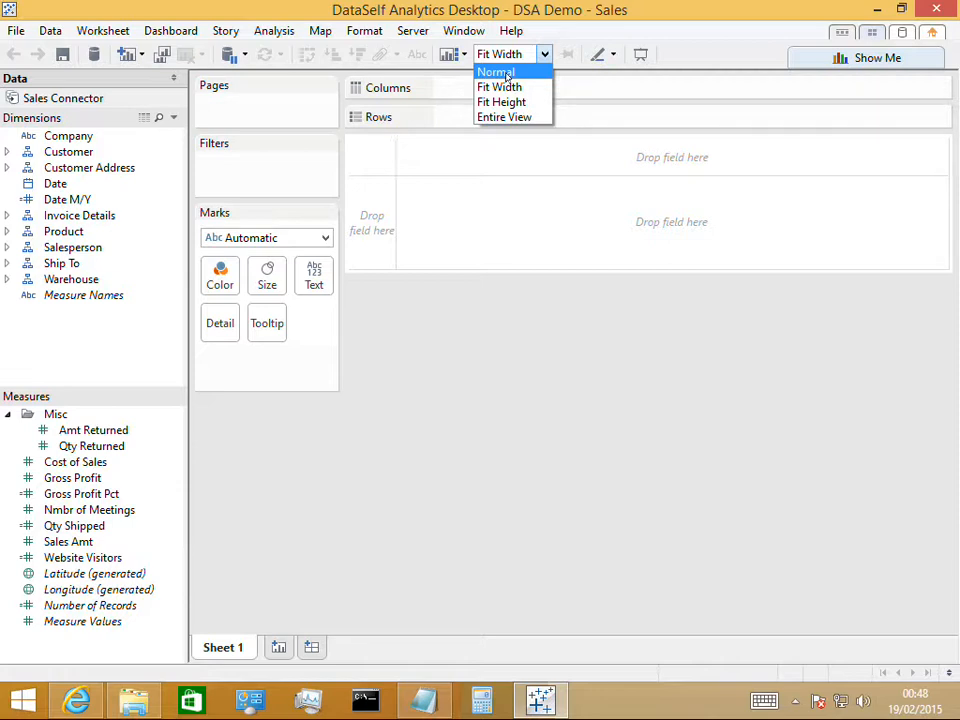
click(496, 72)
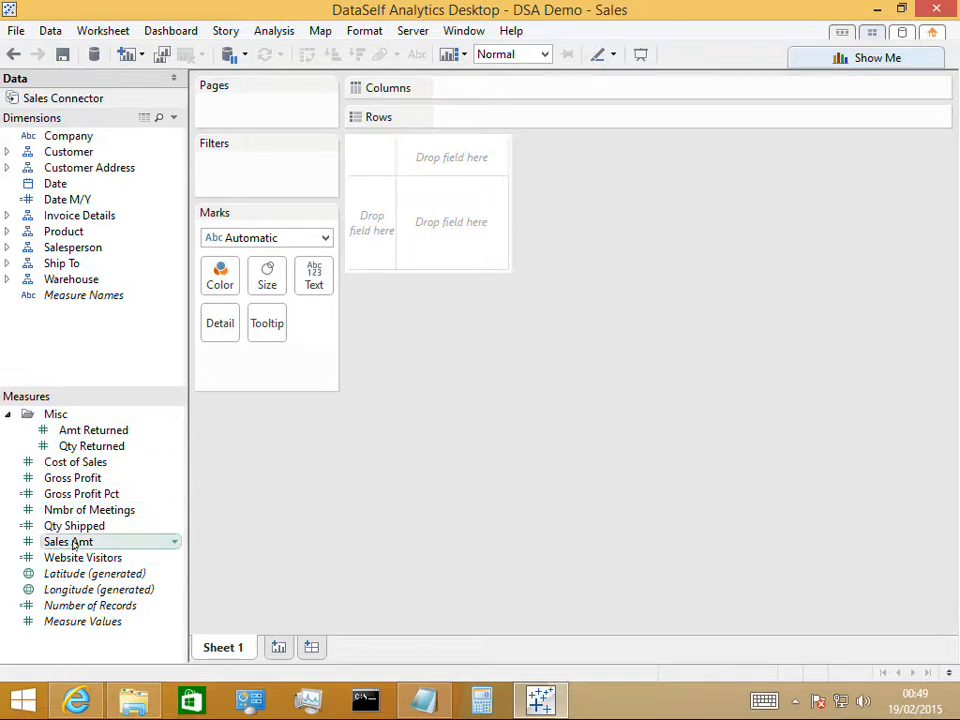
Place Sales Amt in the table body and break it down by Customer in rows
drag(73, 545, 456, 216)
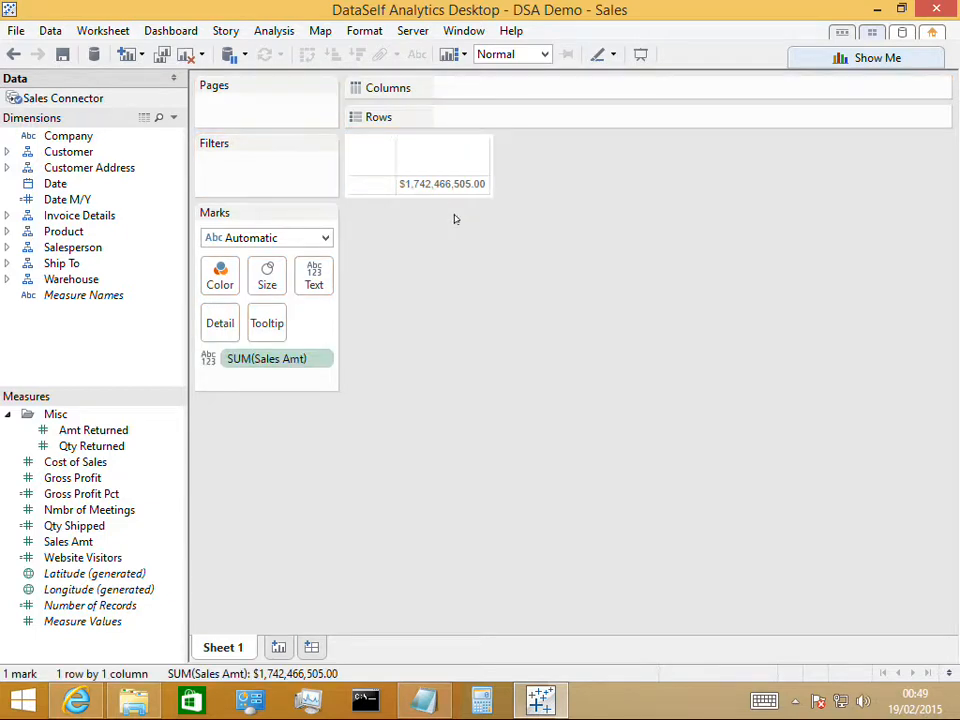
mouse_move(432, 195)
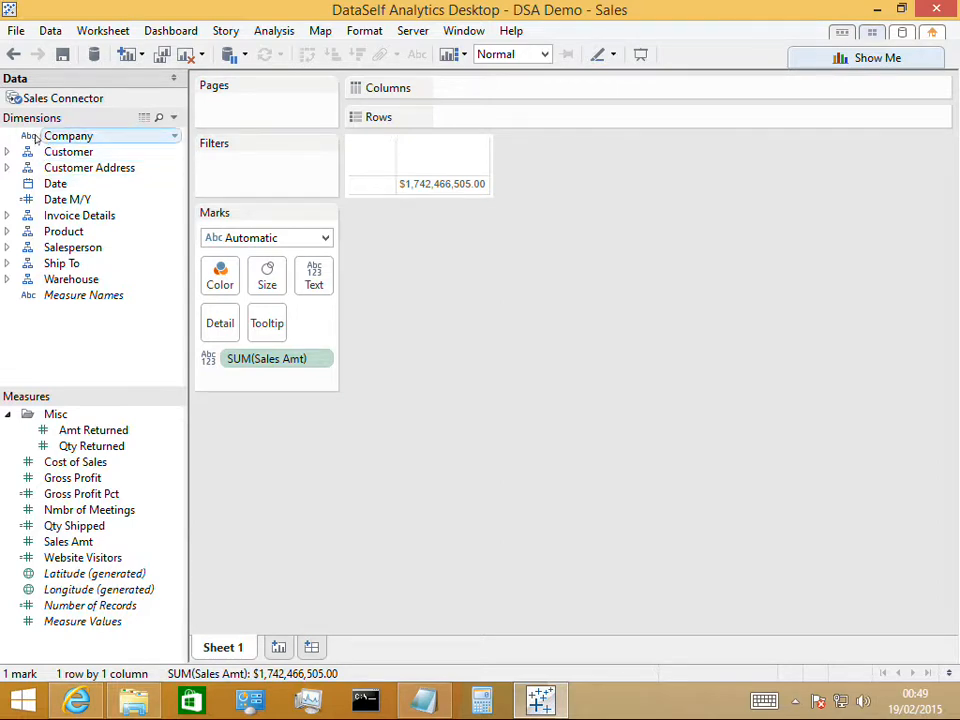
click(8, 152)
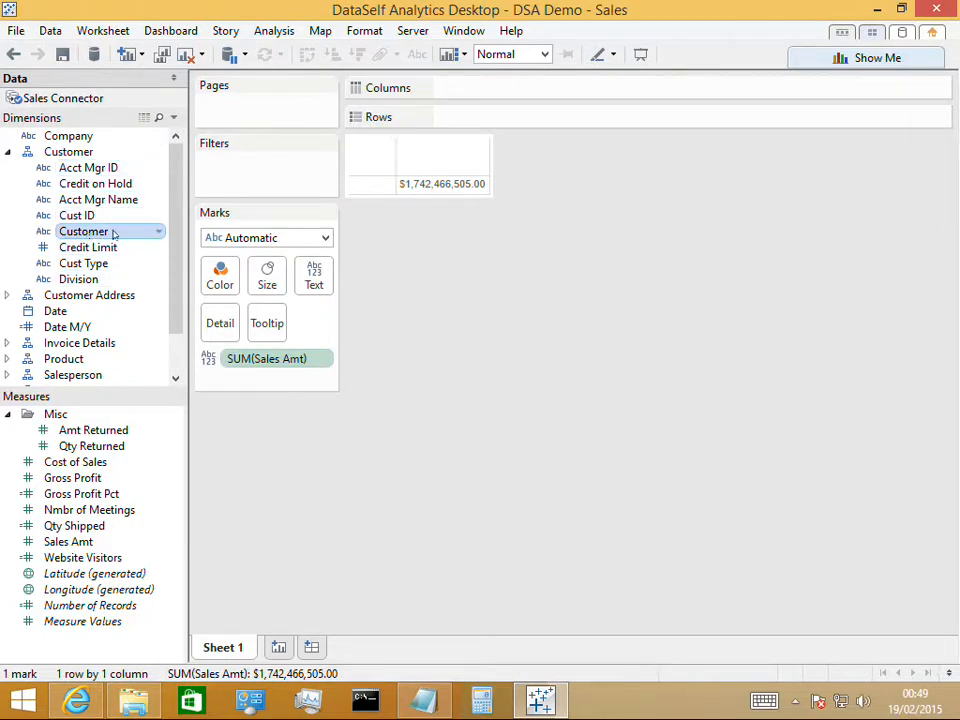
drag(88, 232, 371, 190)
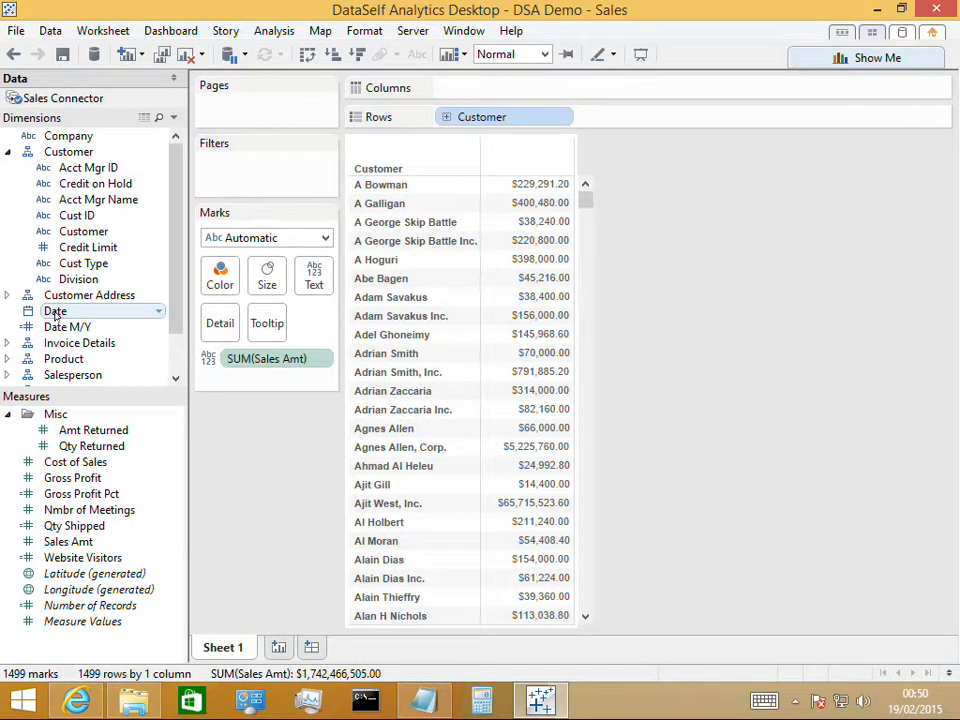
Add the Date dimension to the columns and drill the years down to quarters
drag(55, 314, 480, 90)
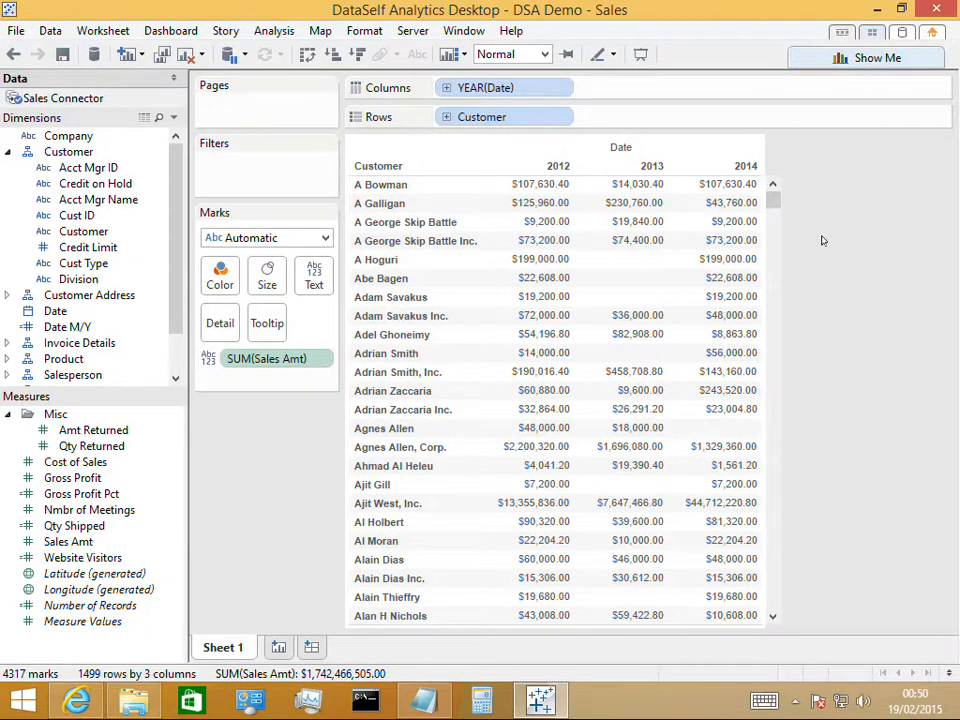
click(446, 89)
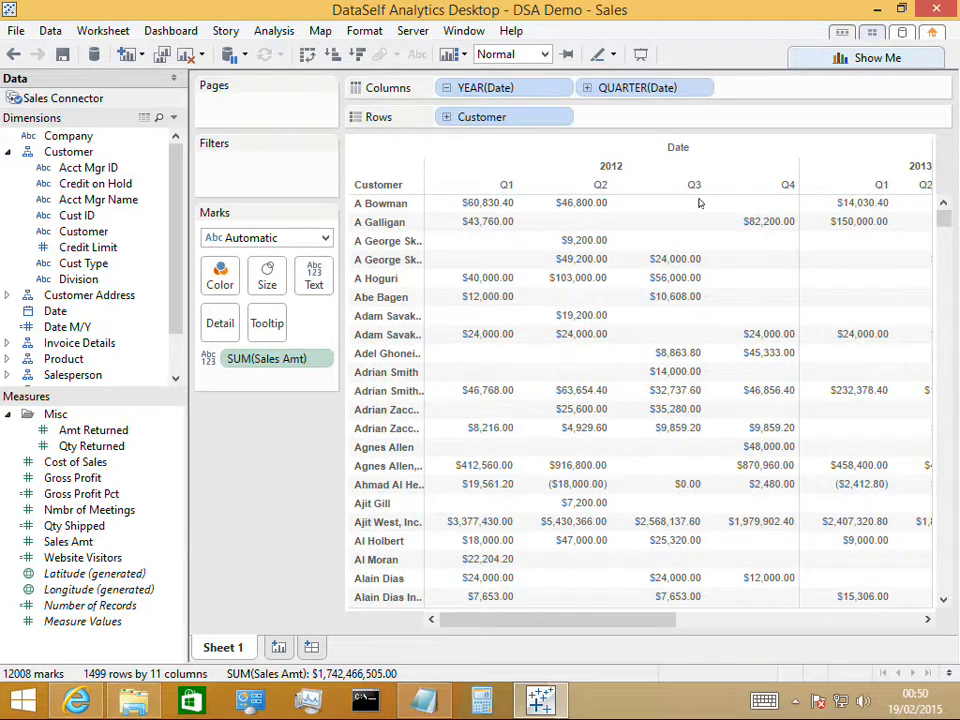
mouse_move(664, 619)
mouse_down()
mouse_move(846, 636)
mouse_move(664, 626)
mouse_up()
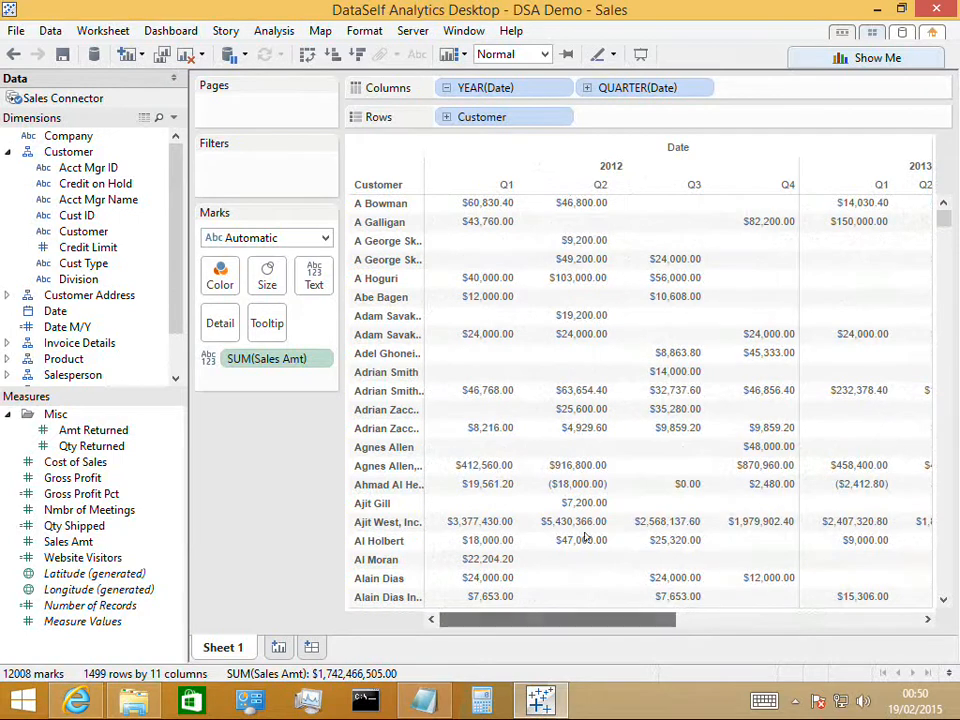
Drill the quarter columns down to months and collapse them back to quarters
click(588, 88)
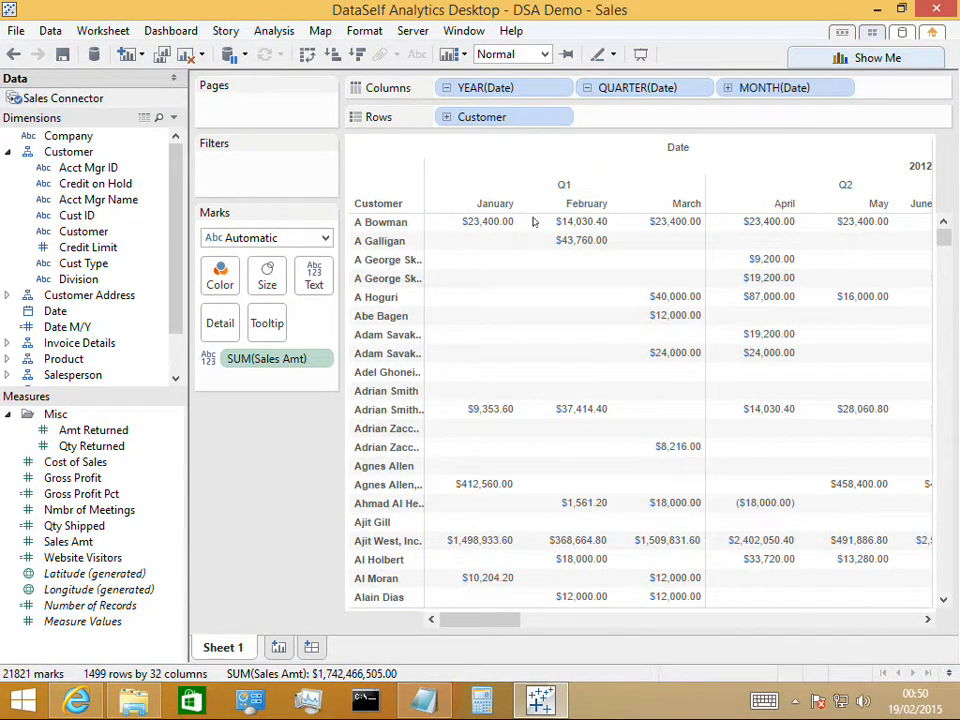
mouse_move(655, 222)
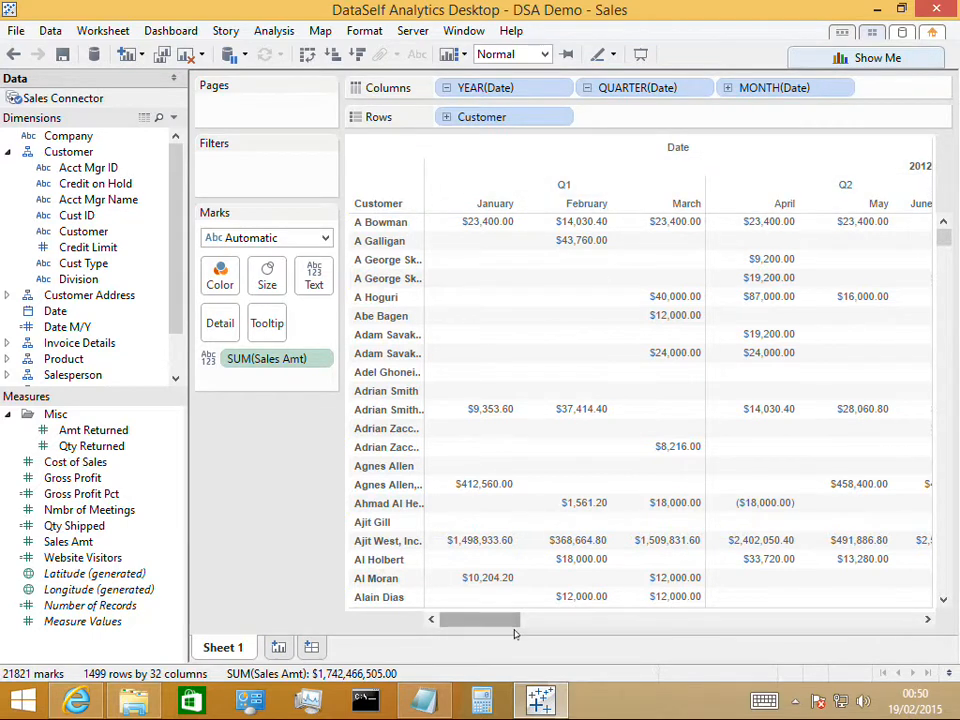
mouse_move(513, 621)
mouse_down()
mouse_move(569, 621)
mouse_move(505, 620)
mouse_move(505, 612)
mouse_up()
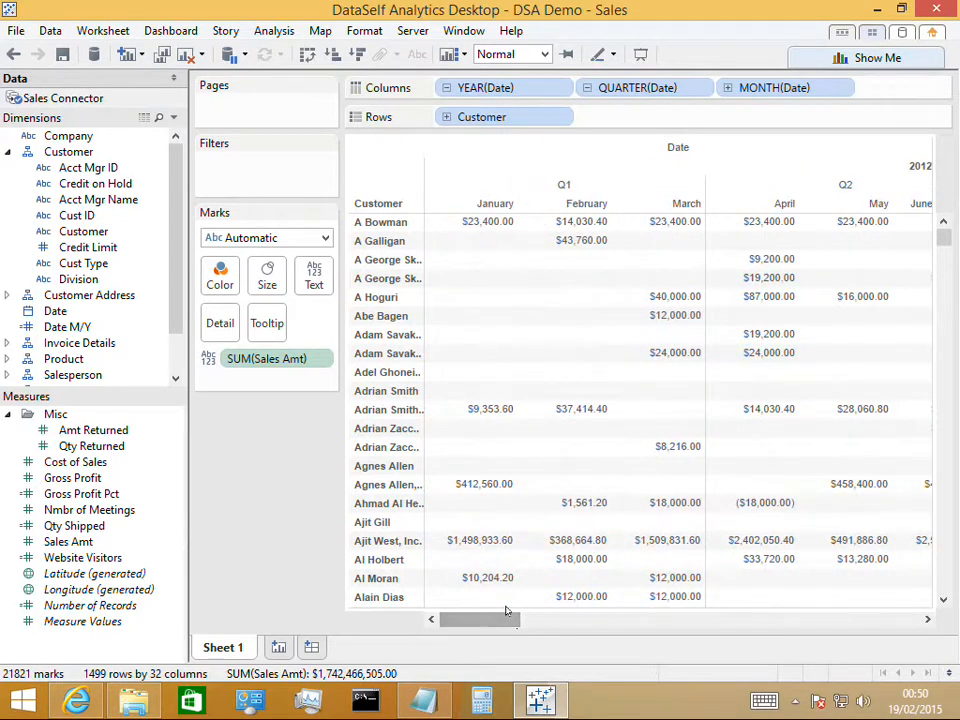
click(589, 88)
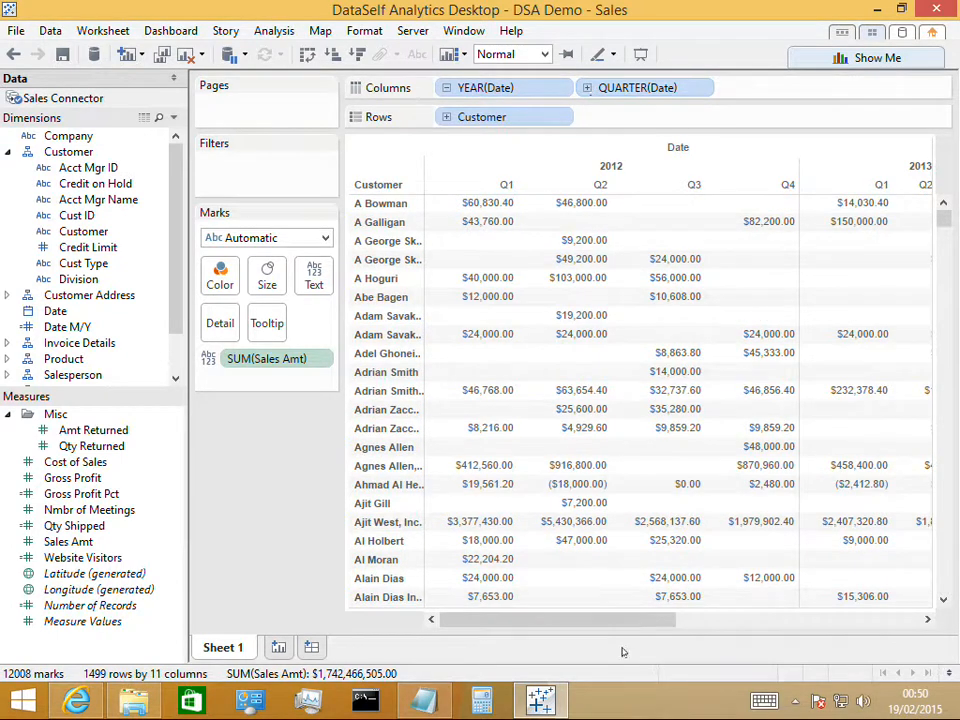
Filter the sheet on Date with a relative date range covering the last 3 quarters
drag(647, 619, 915, 640)
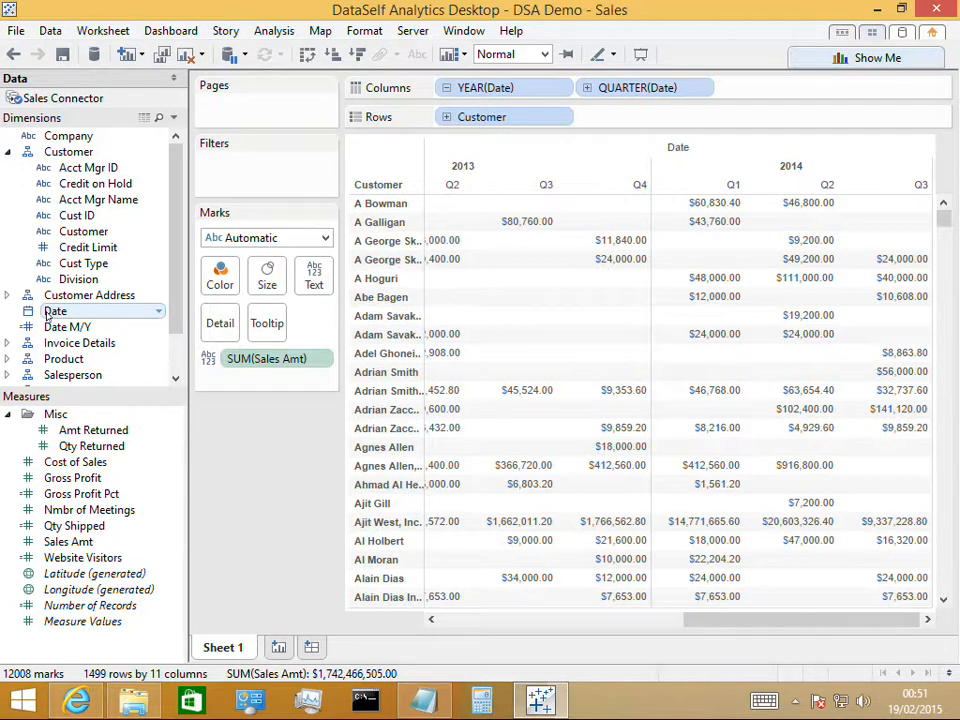
drag(48, 316, 237, 168)
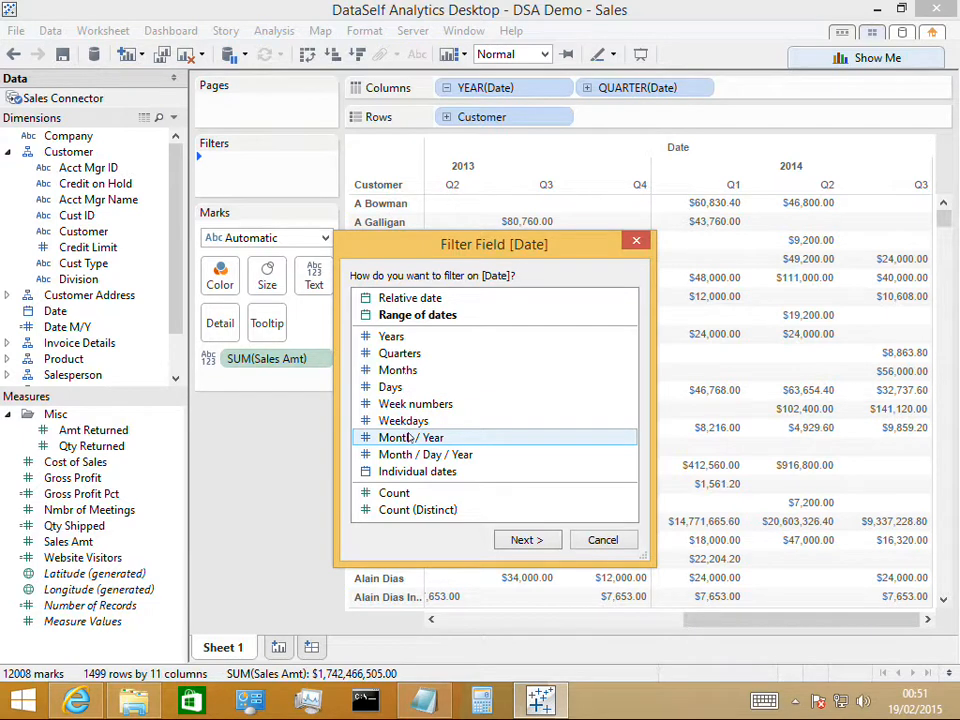
click(411, 300)
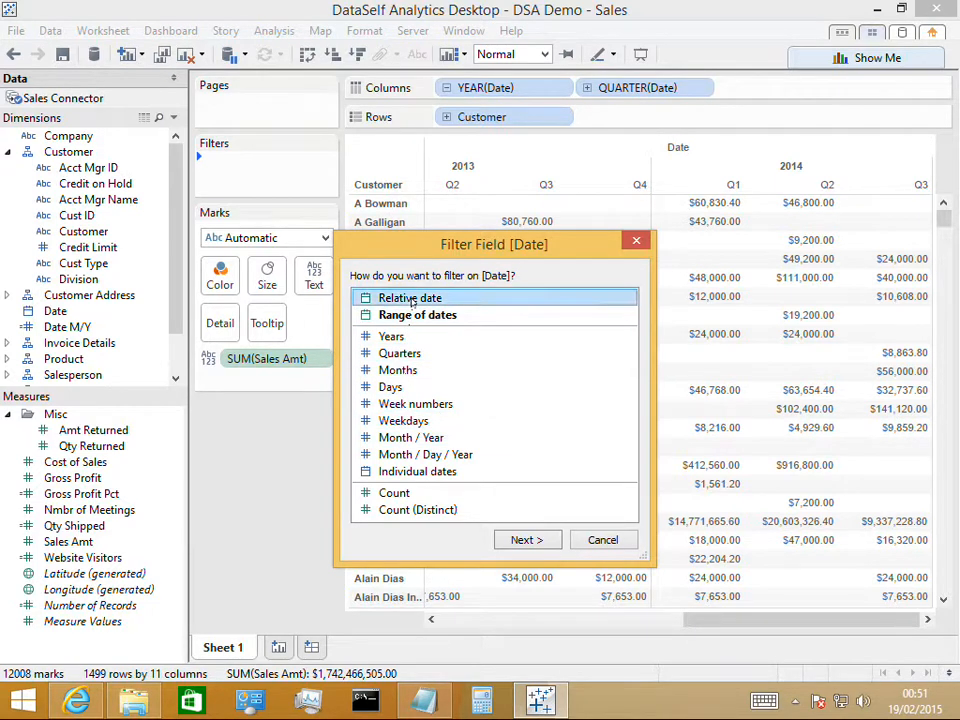
click(527, 540)
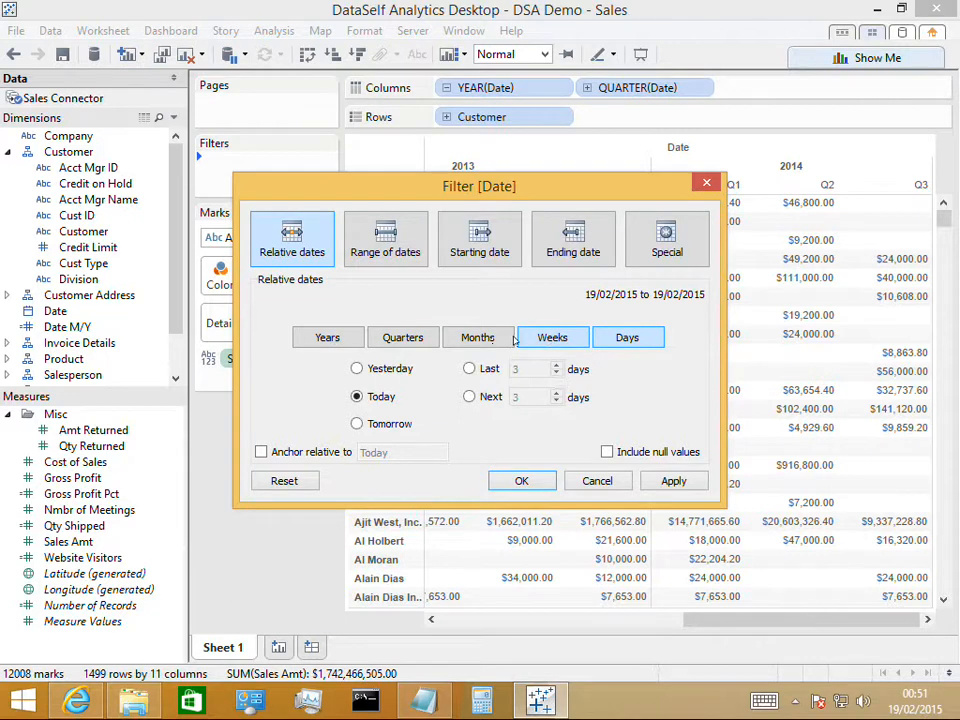
click(395, 342)
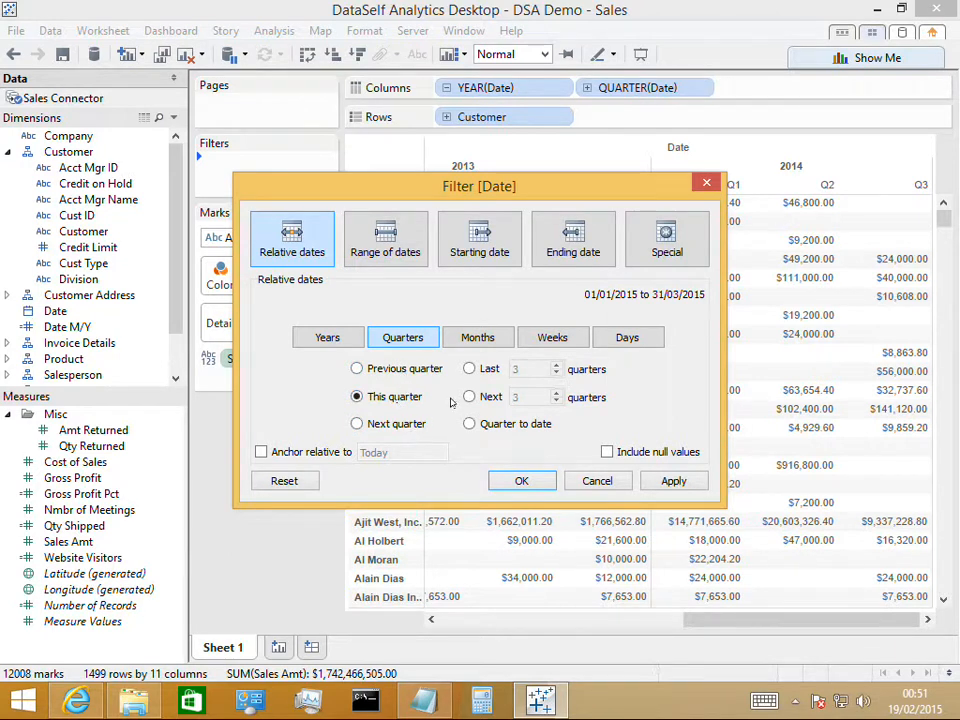
click(470, 369)
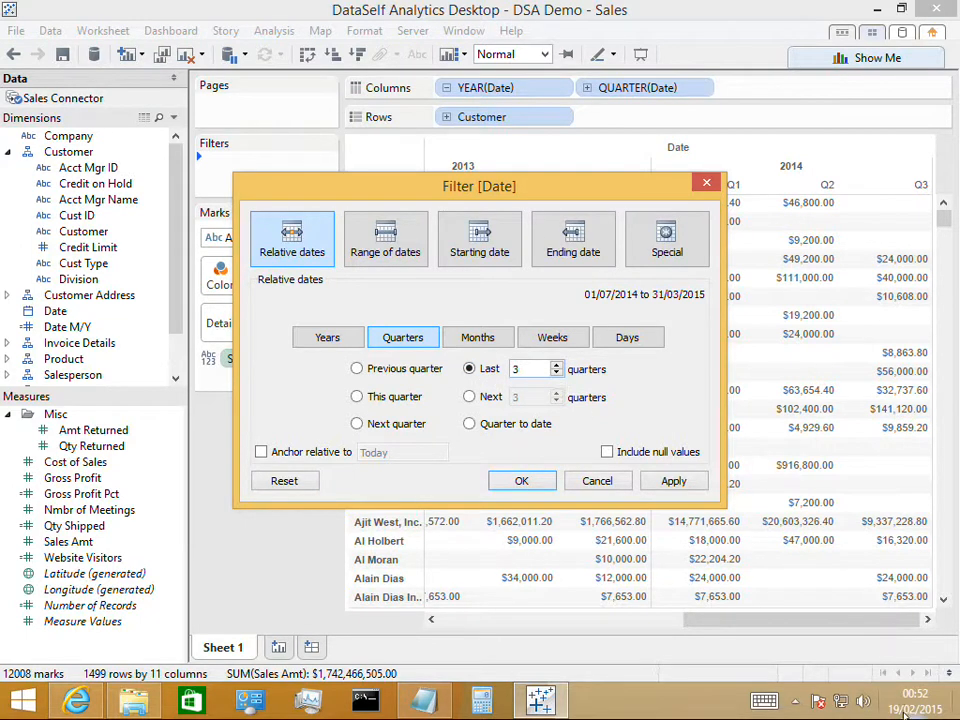
click(673, 480)
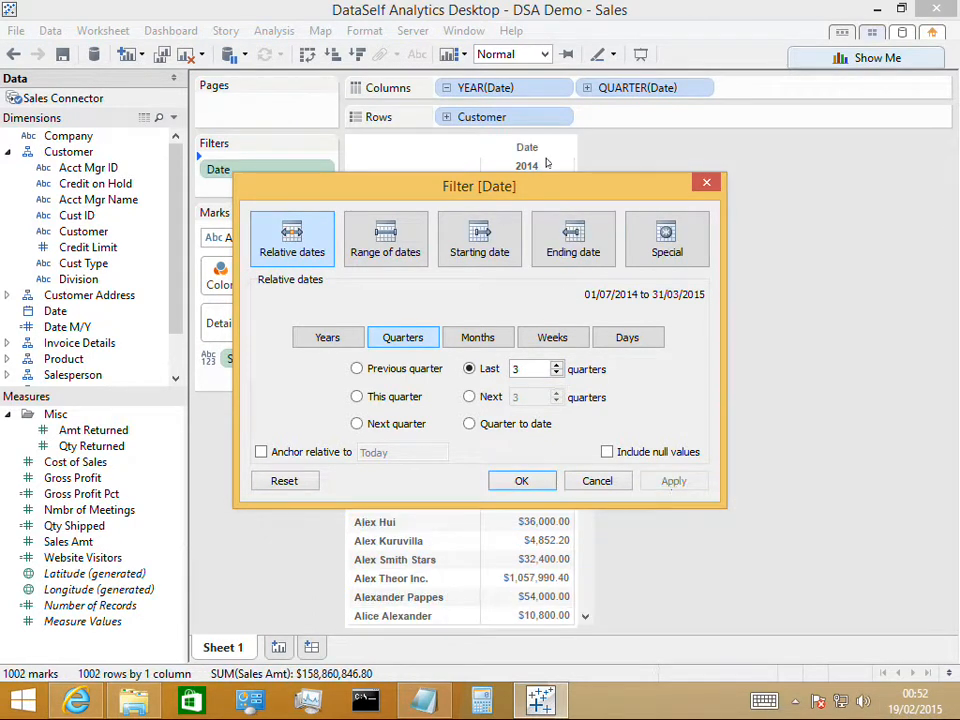
drag(549, 186, 559, 270)
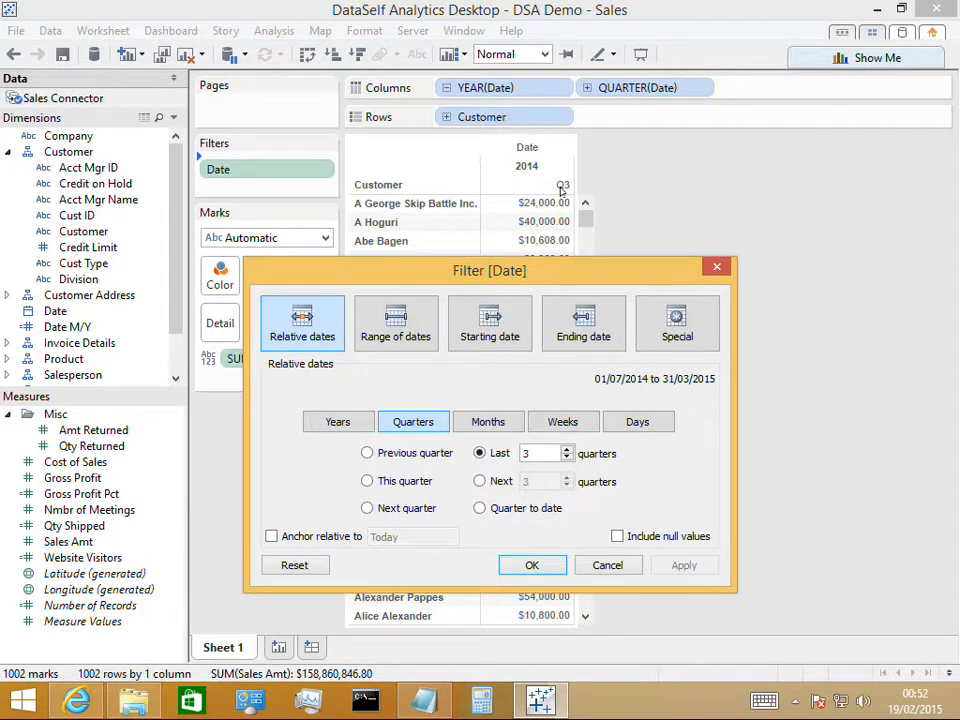
click(533, 566)
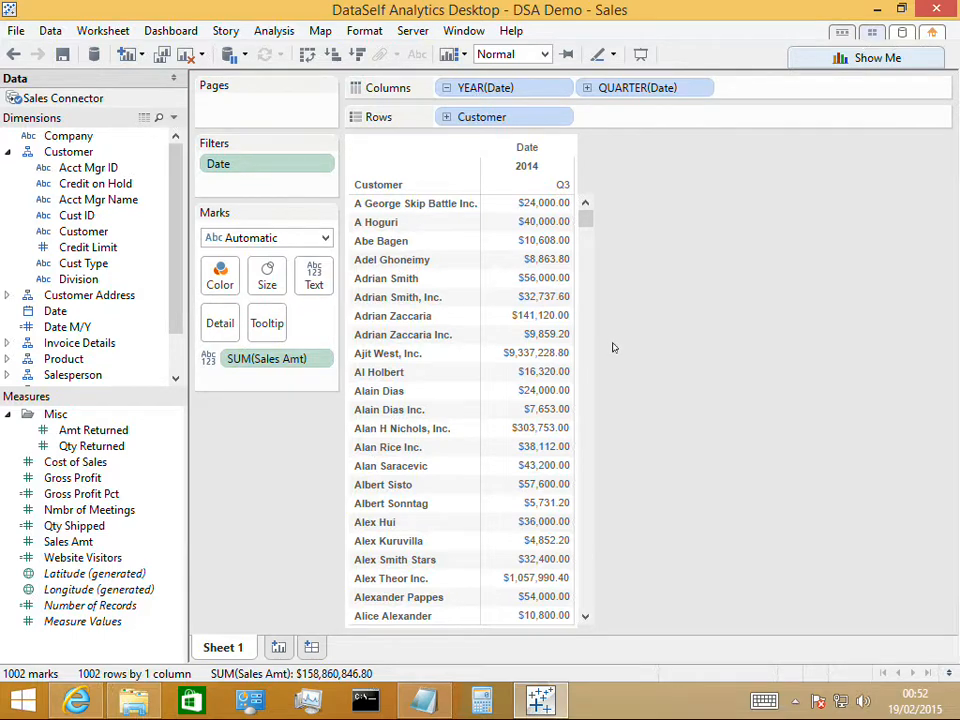
Add Inv No from Invoice Details to the rows after Customer, including all of its members
mouse_move(561, 219)
click(8, 343)
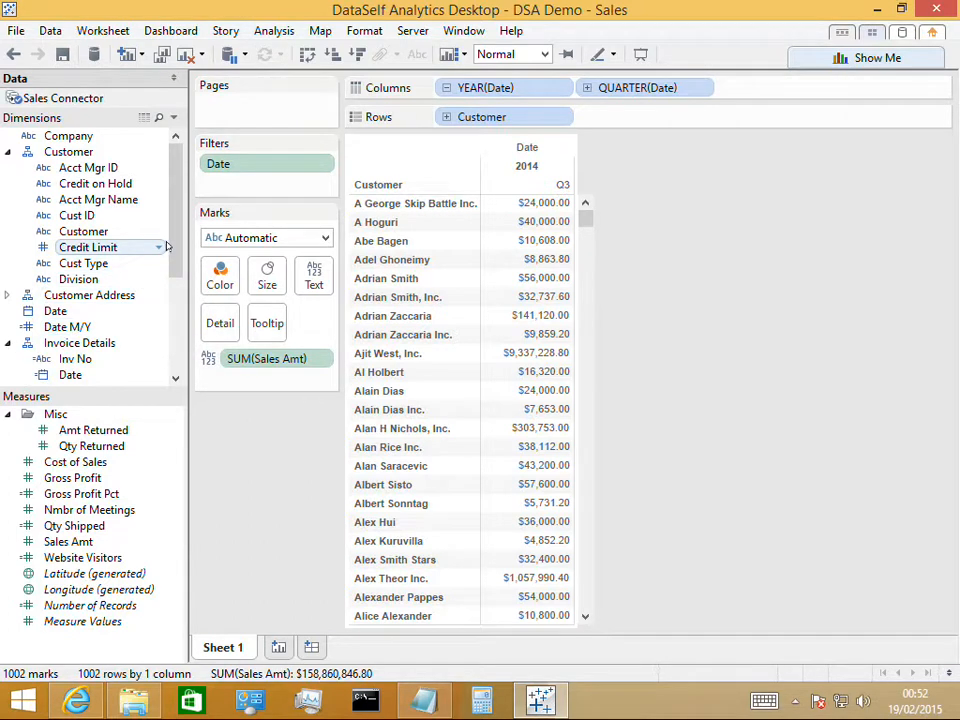
drag(172, 240, 171, 307)
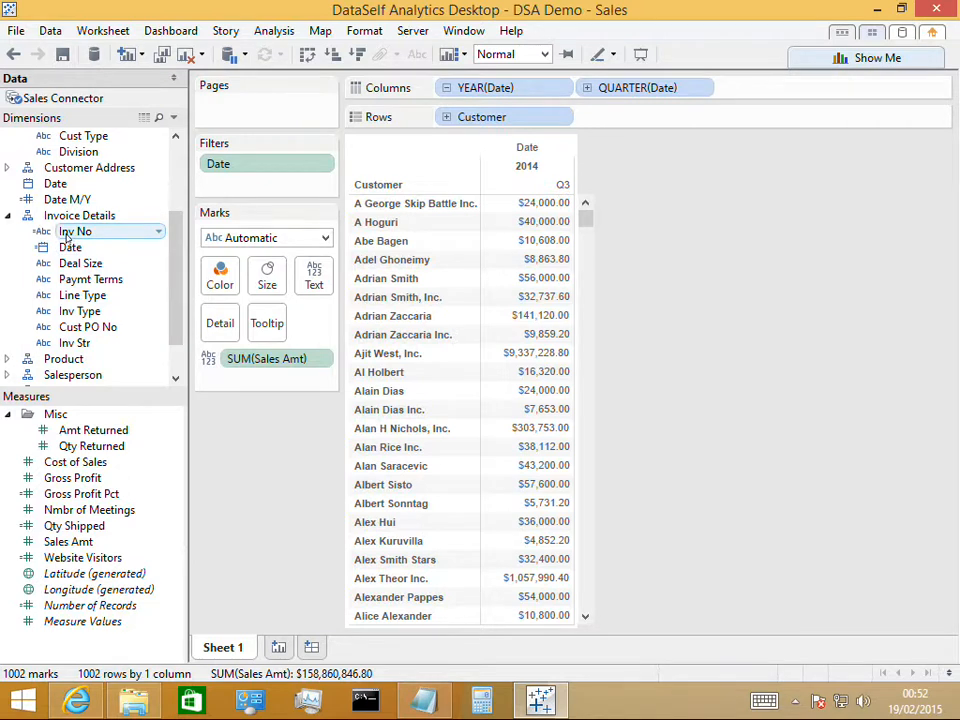
drag(66, 234, 575, 117)
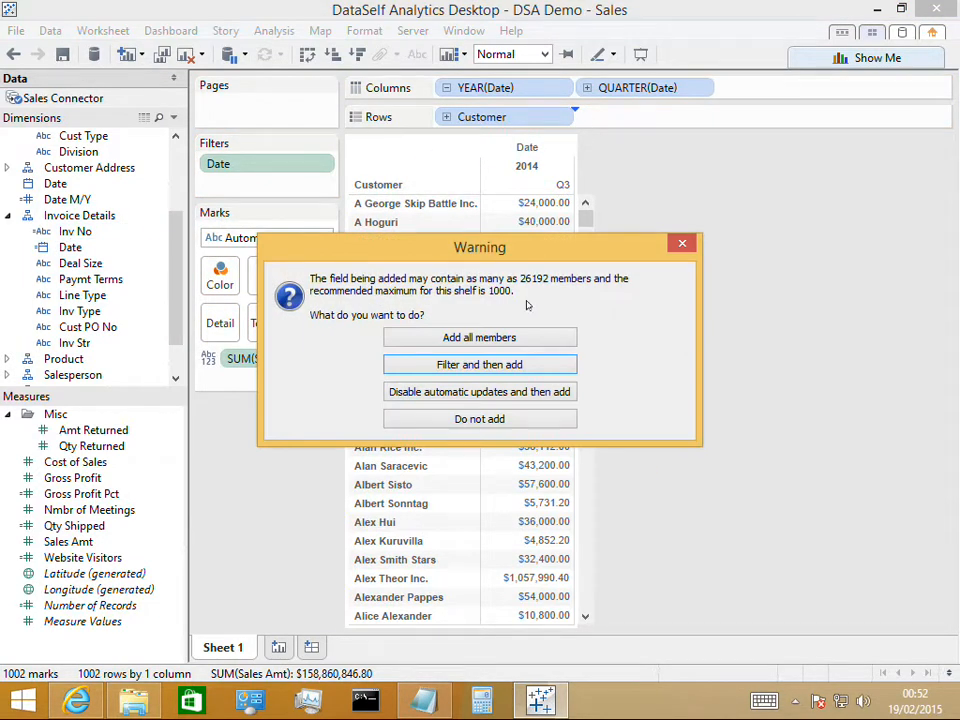
click(502, 341)
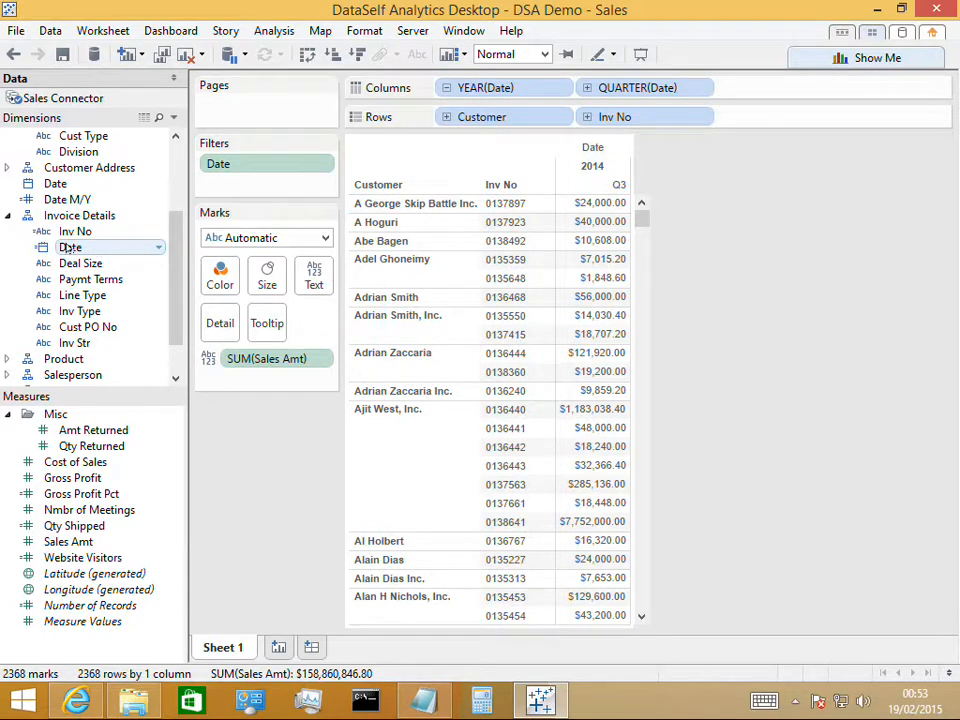
Add the Invoice Details Date to the rows between Customer and Inv No, and the product Item ID after Inv No
drag(68, 250, 722, 118)
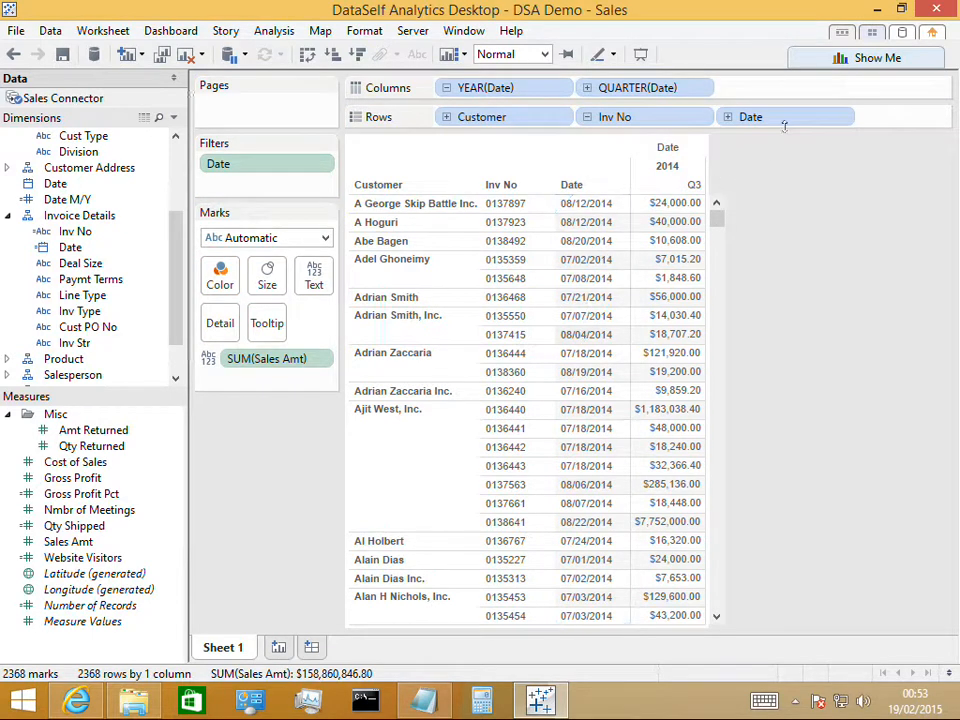
drag(783, 120, 568, 120)
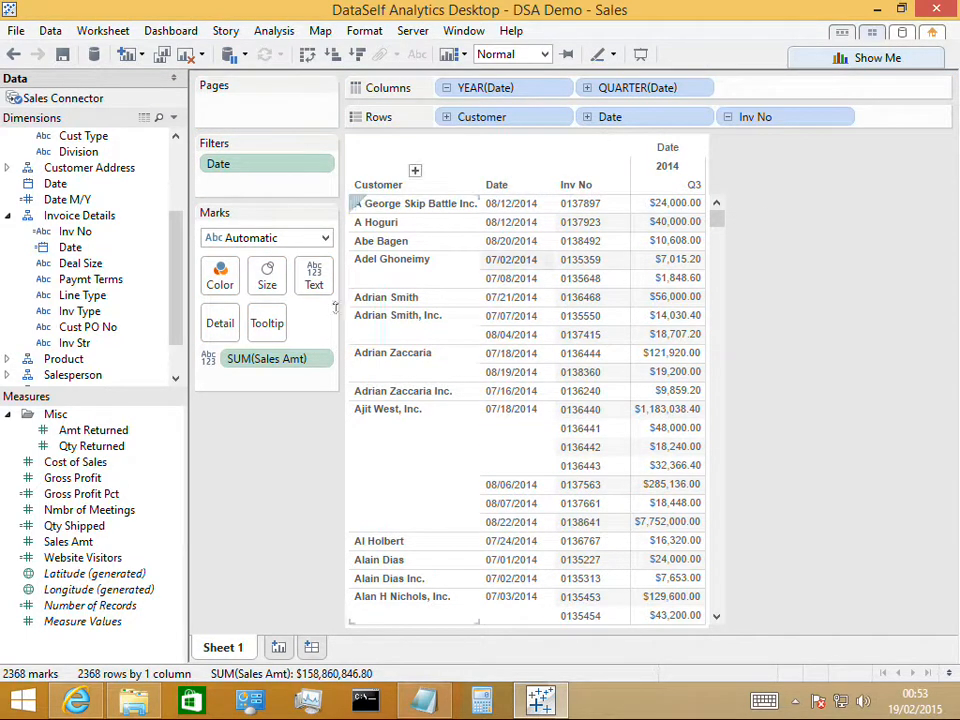
click(7, 360)
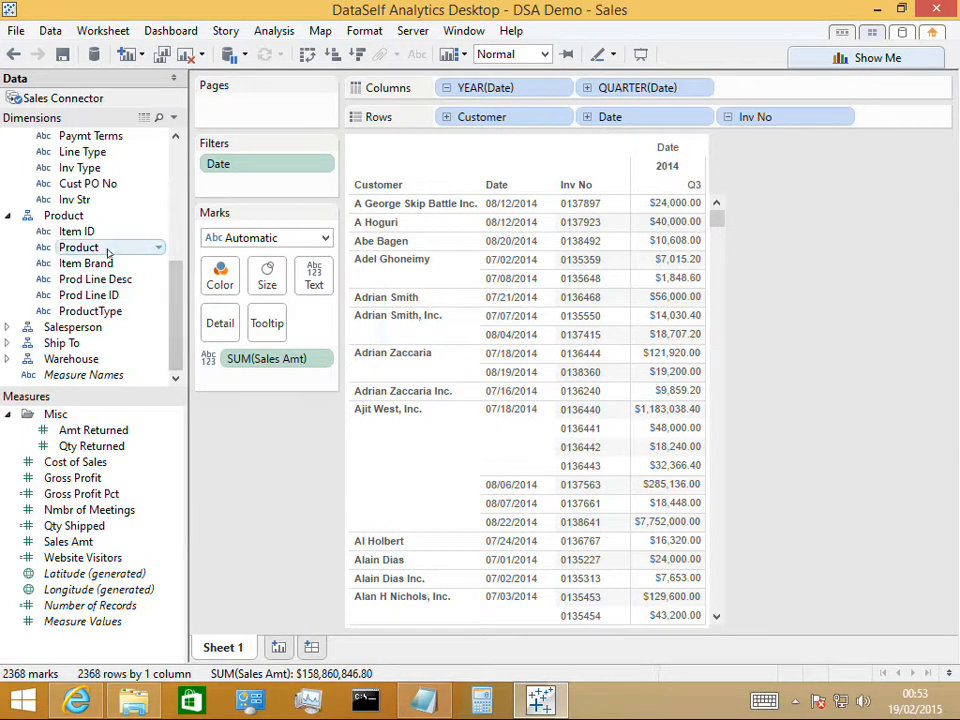
drag(91, 234, 883, 127)
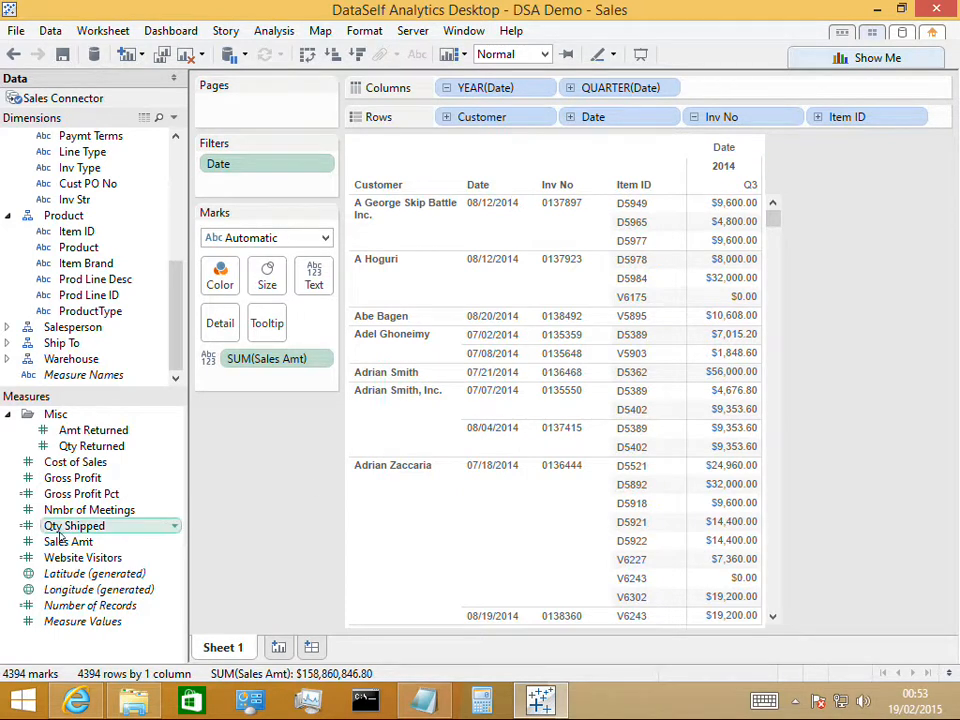
Add Qty Shipped alongside Sales Amt in the table and move Measure Names after the quarter in the columns
drag(58, 535, 731, 275)
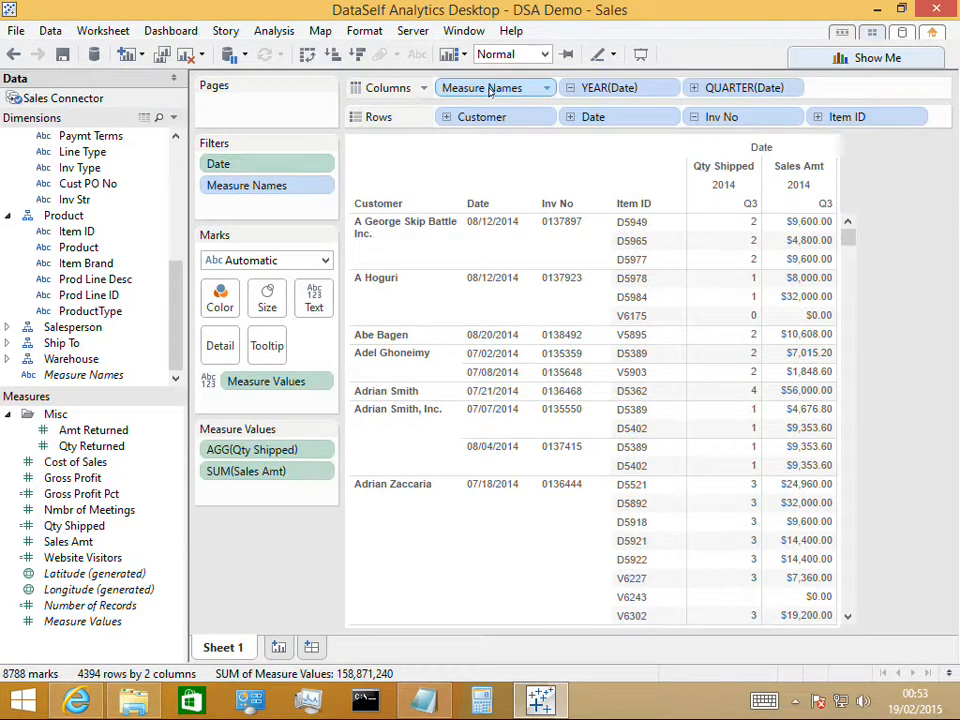
drag(490, 90, 815, 90)
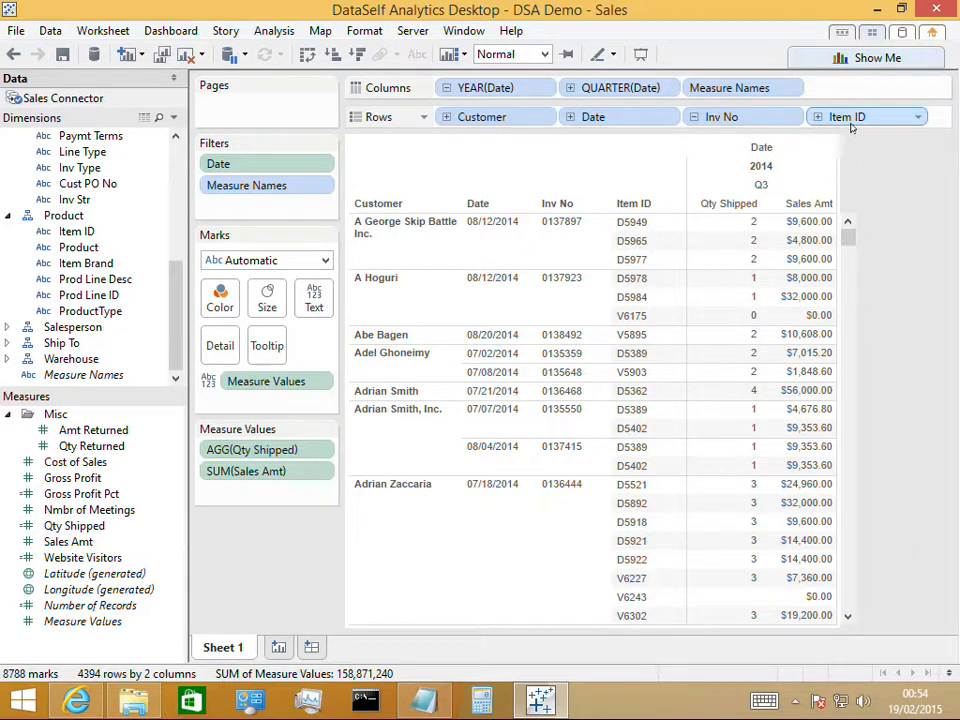
Remove Item ID from the rows and Qty Shipped from the measure values of Sheet 1
drag(840, 117, 92, 247)
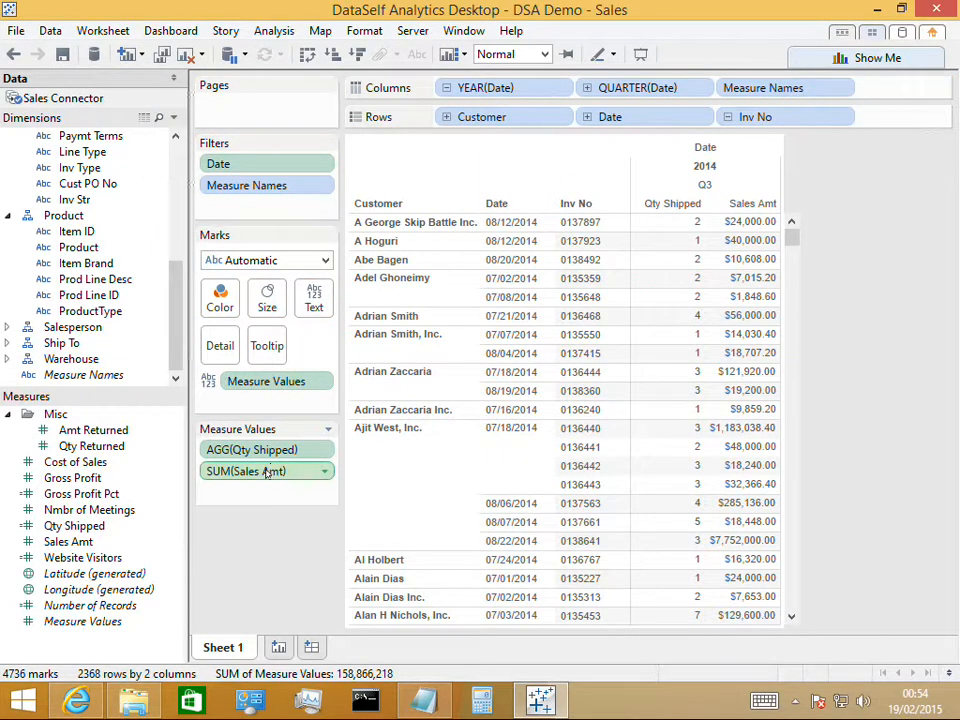
drag(263, 460, 128, 447)
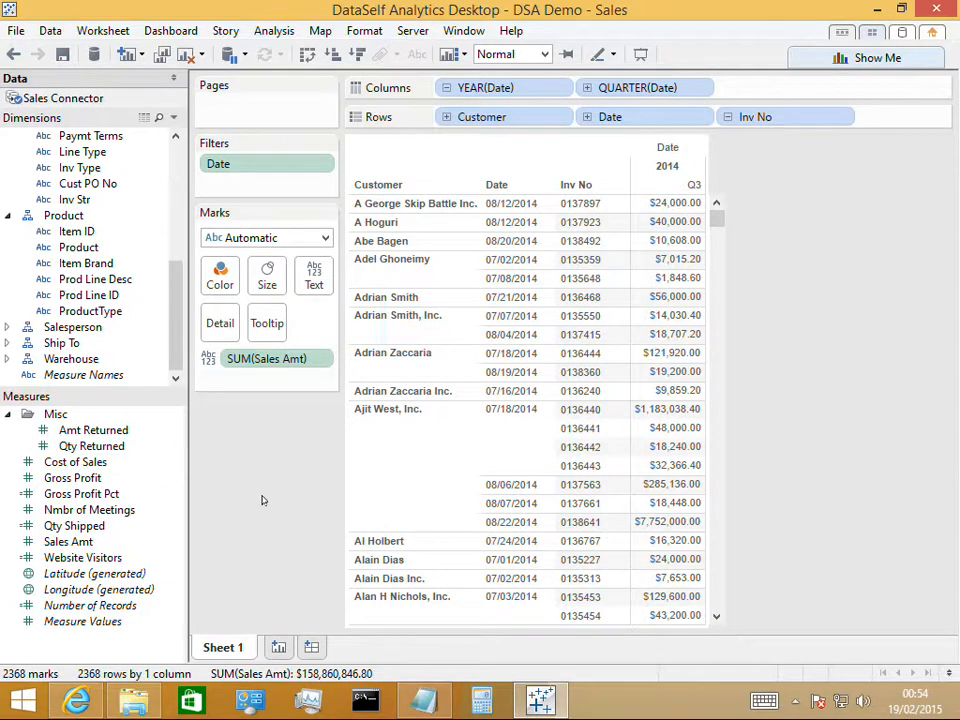
Create a new worksheet and plot Sales Amt in the rows against Date M/Y in the columns
click(279, 648)
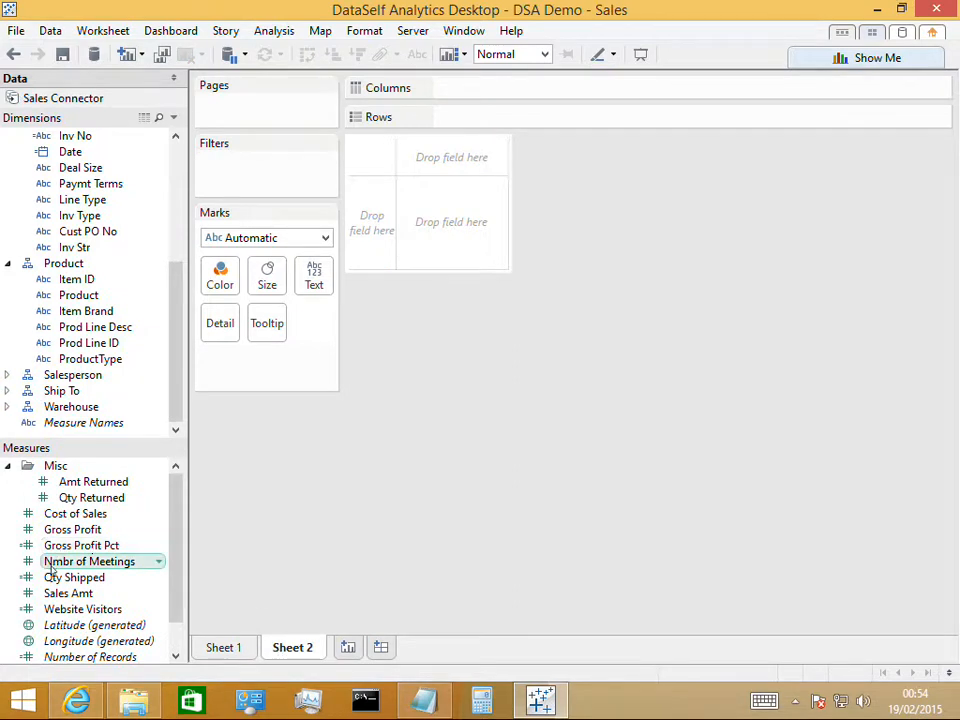
drag(57, 597, 484, 124)
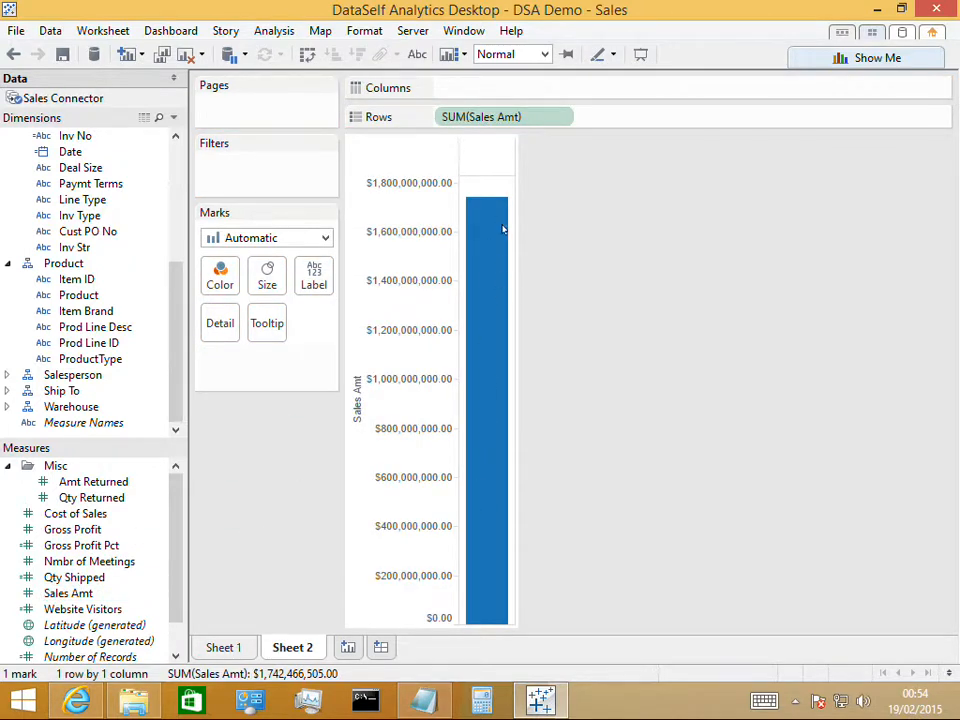
mouse_move(498, 203)
click(178, 173)
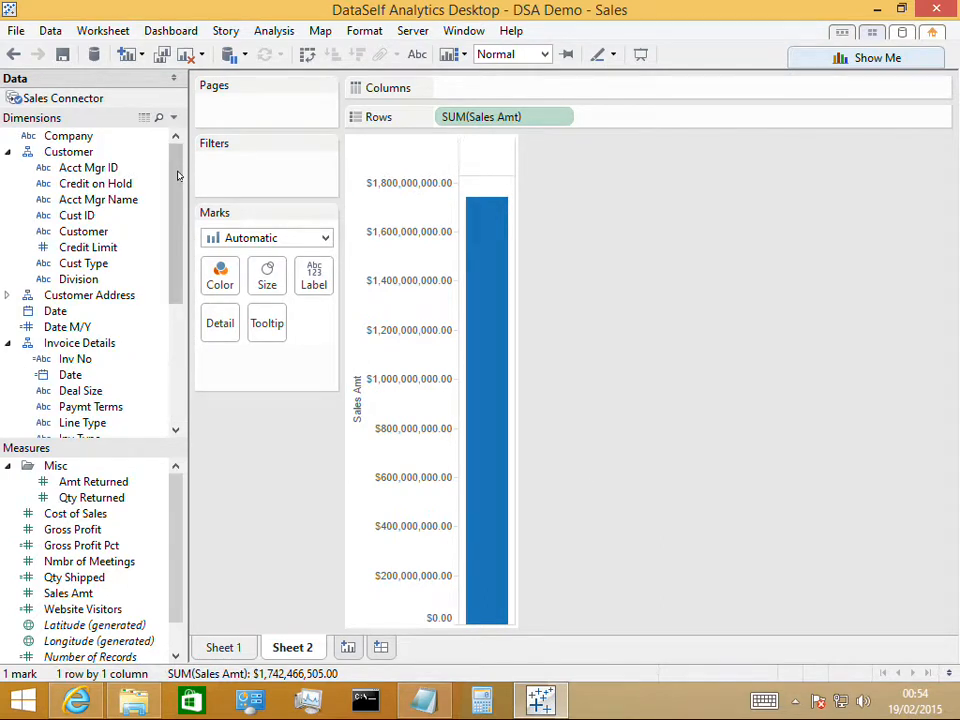
click(79, 329)
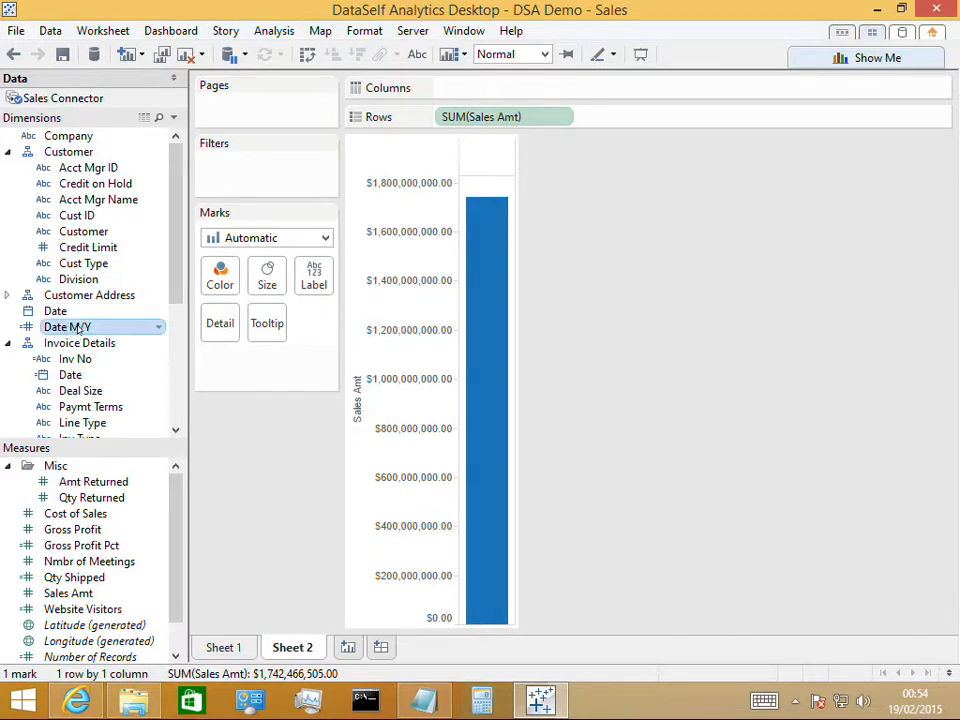
drag(79, 329, 493, 101)
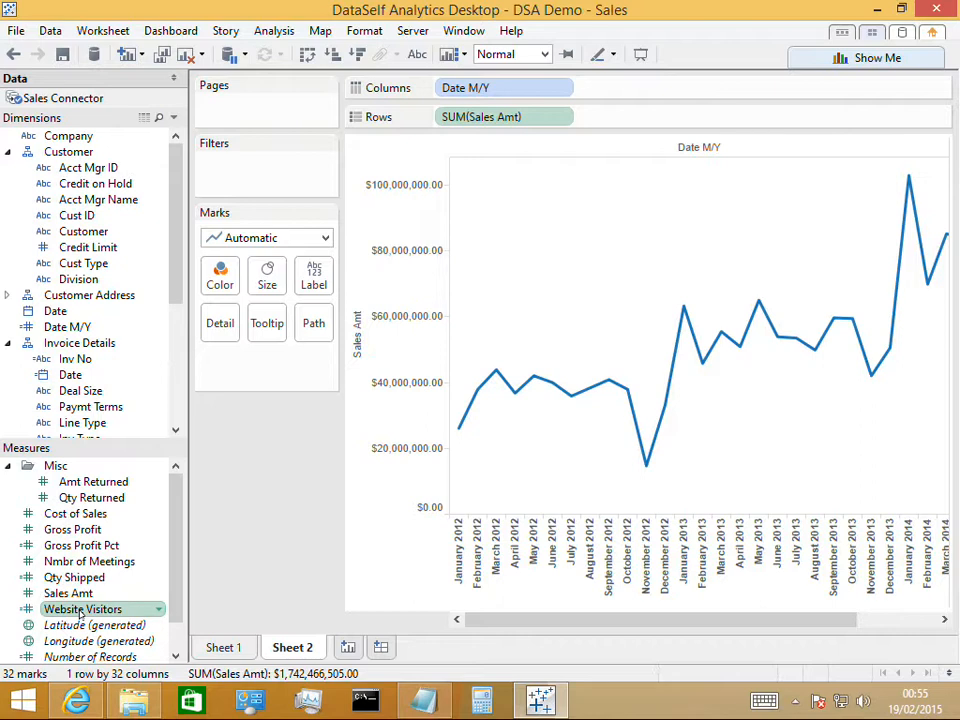
Add Website Visitors to the rows after Sales Amt and set its mark type to Bar
drag(80, 614, 616, 122)
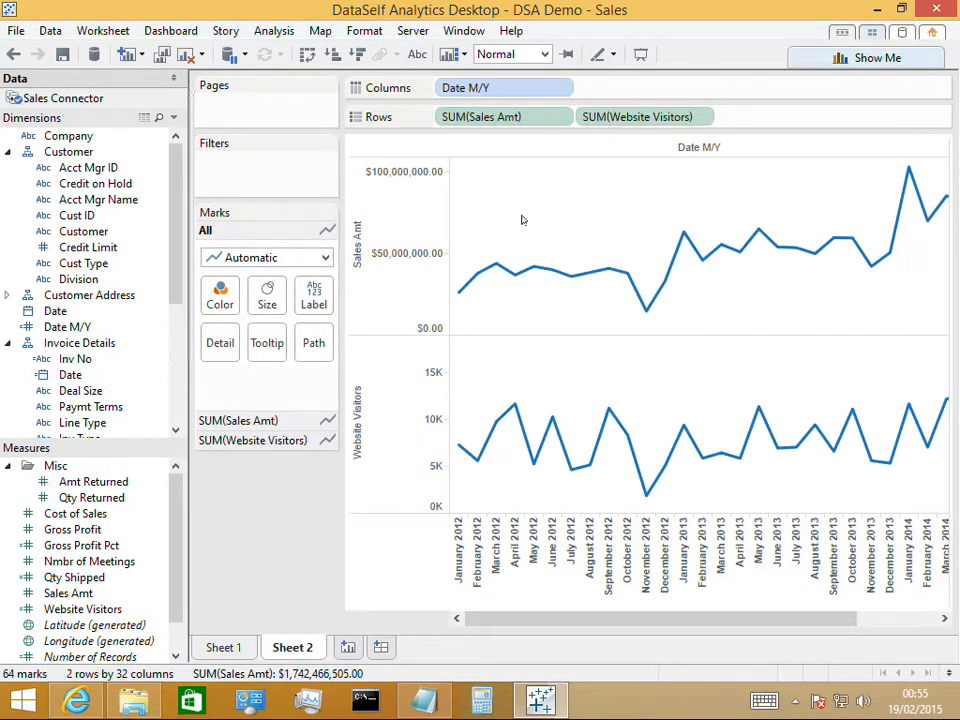
click(392, 295)
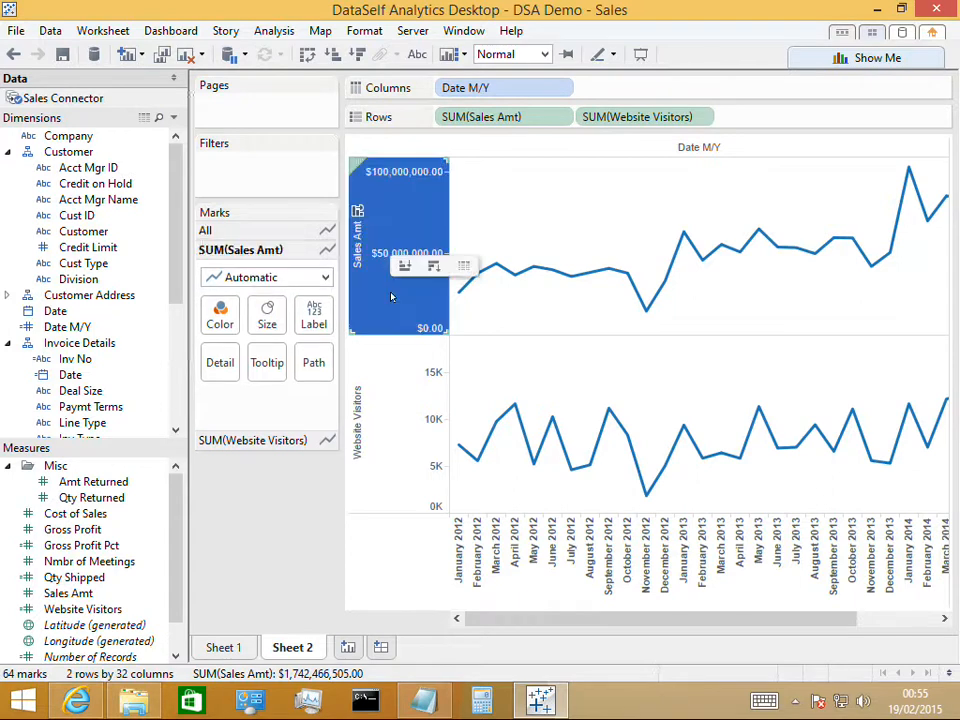
click(379, 444)
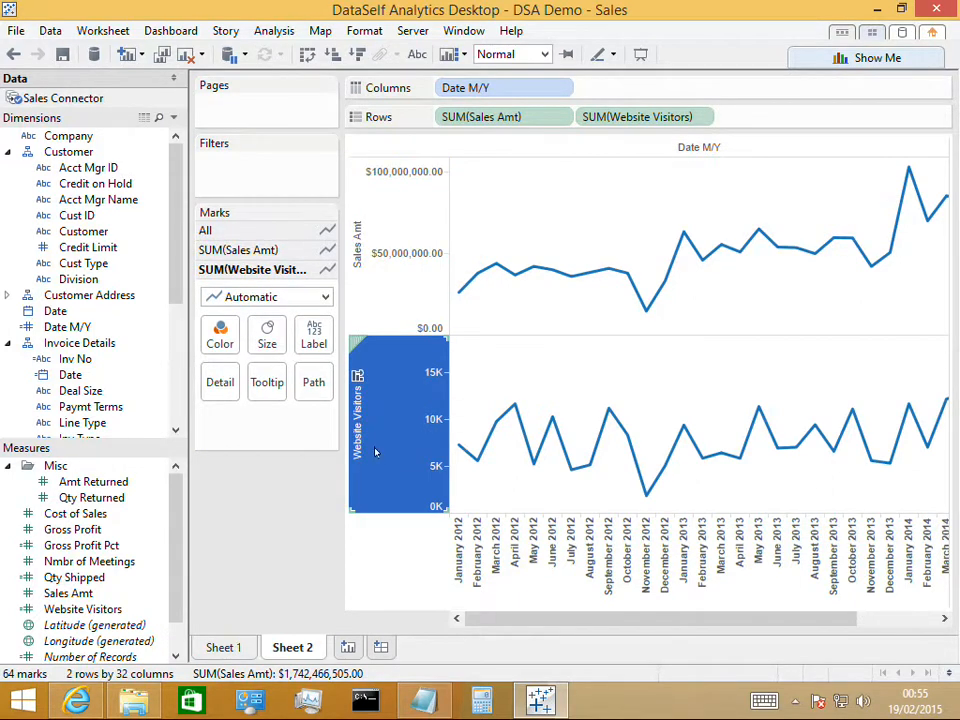
mouse_move(372, 424)
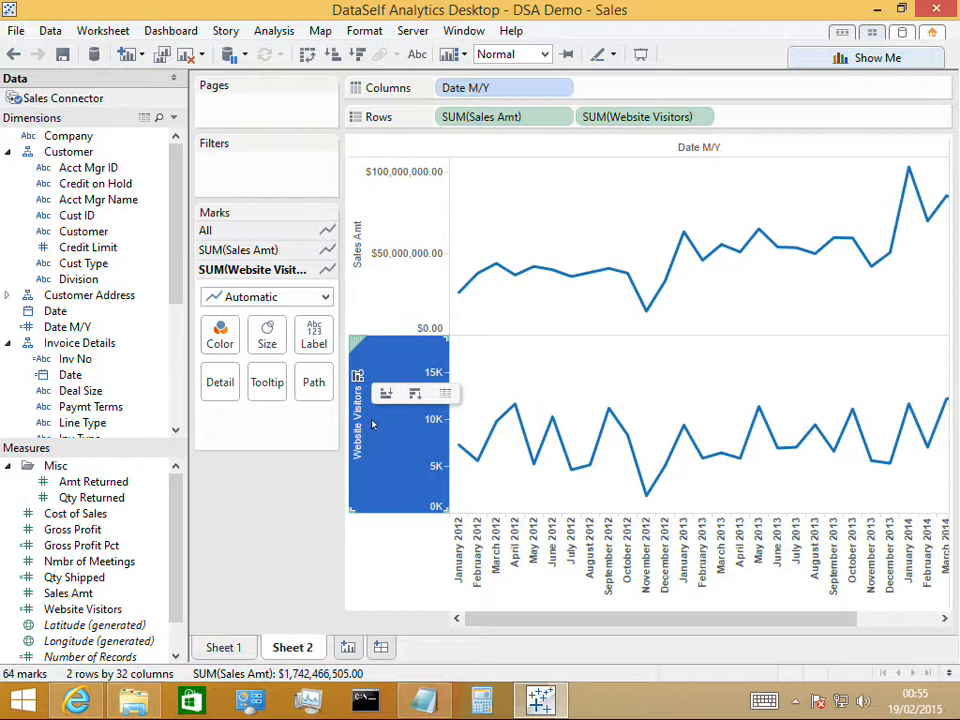
click(325, 298)
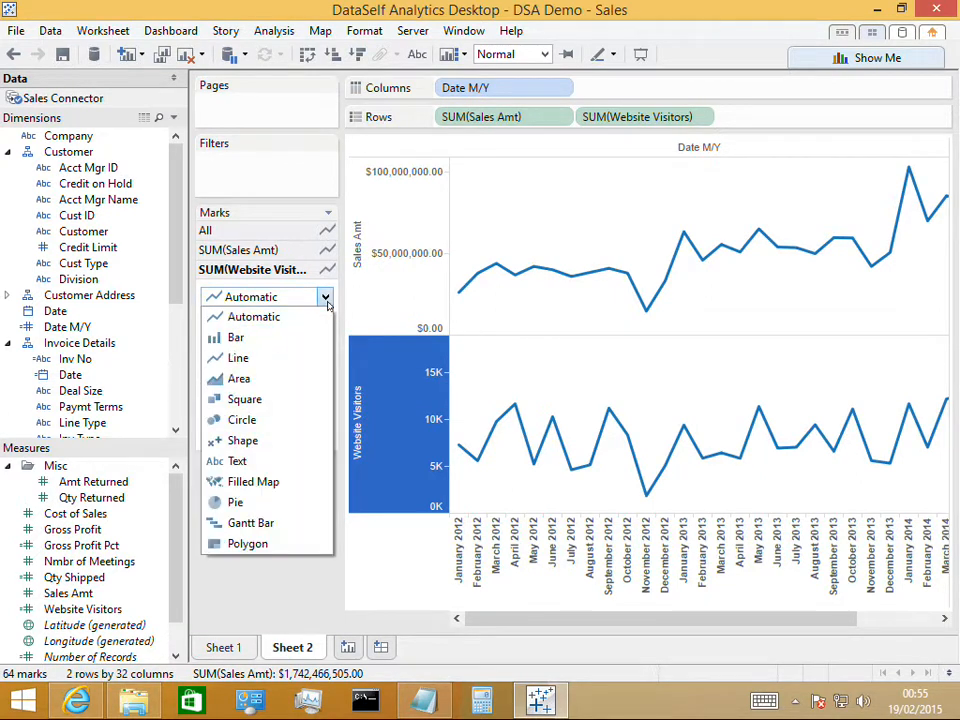
click(291, 340)
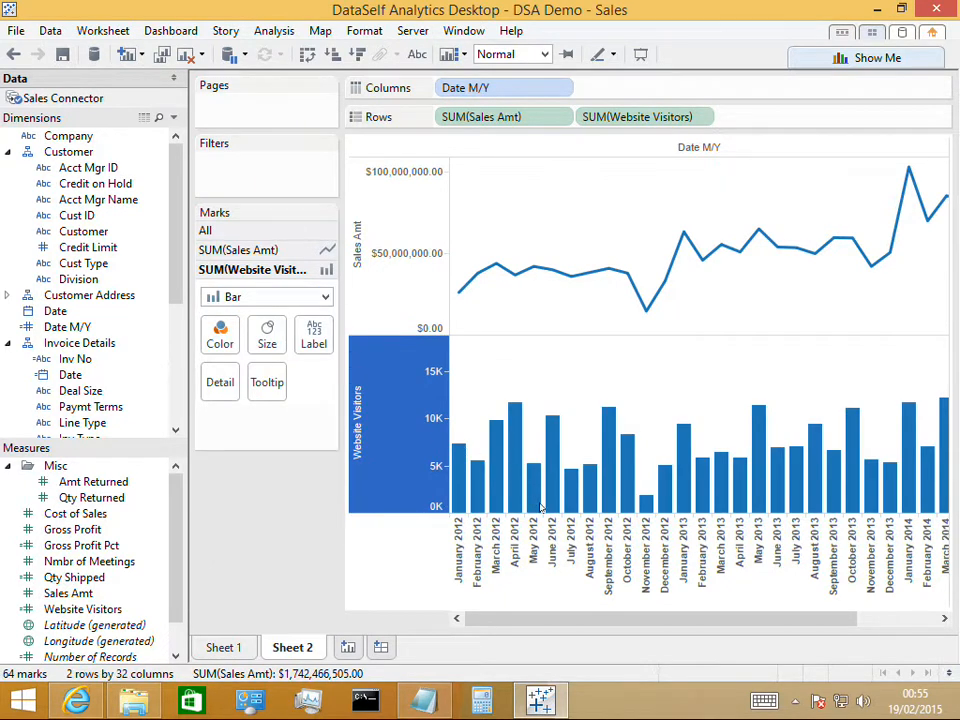
Combine both measures on a dual axis with Sales Amt ordered after Website Visitors, and narrow the Website Visitors axis area
mouse_move(406, 464)
click(705, 119)
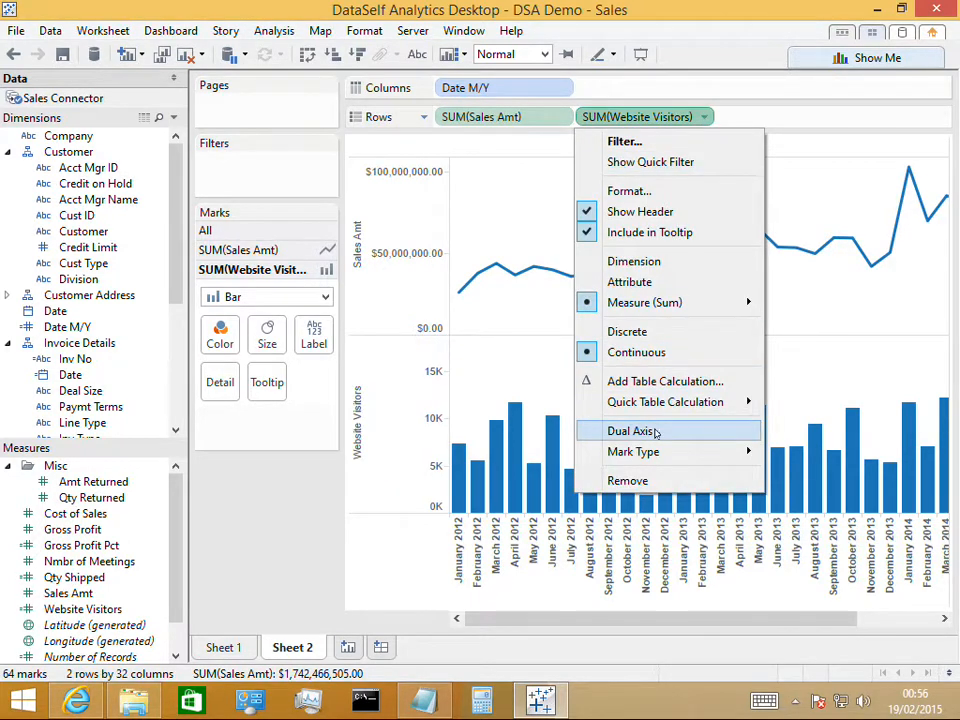
click(655, 431)
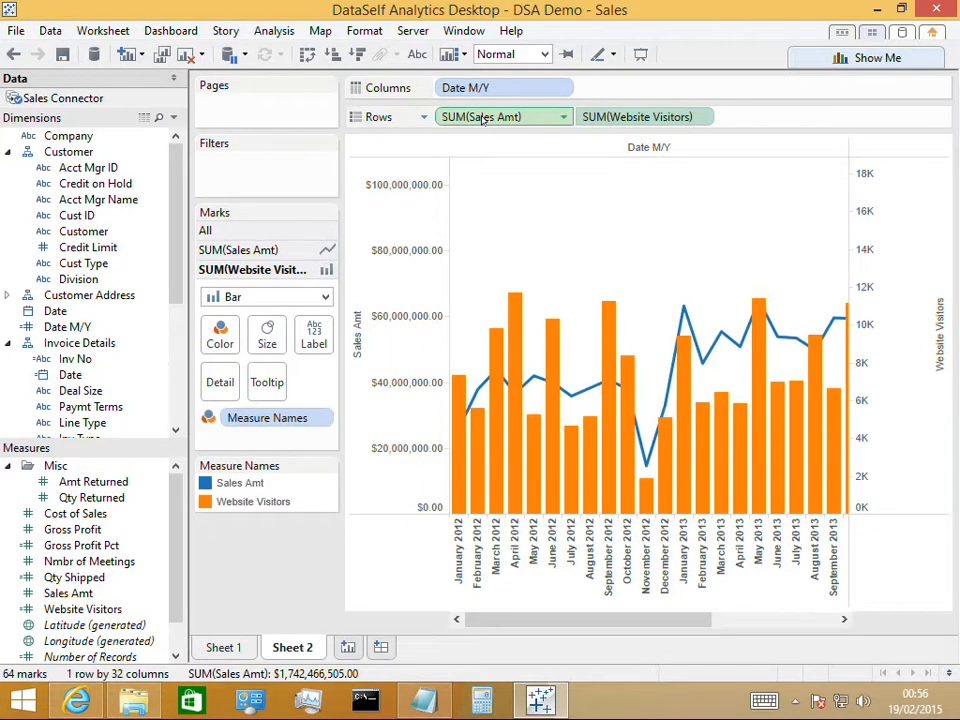
drag(489, 120, 739, 120)
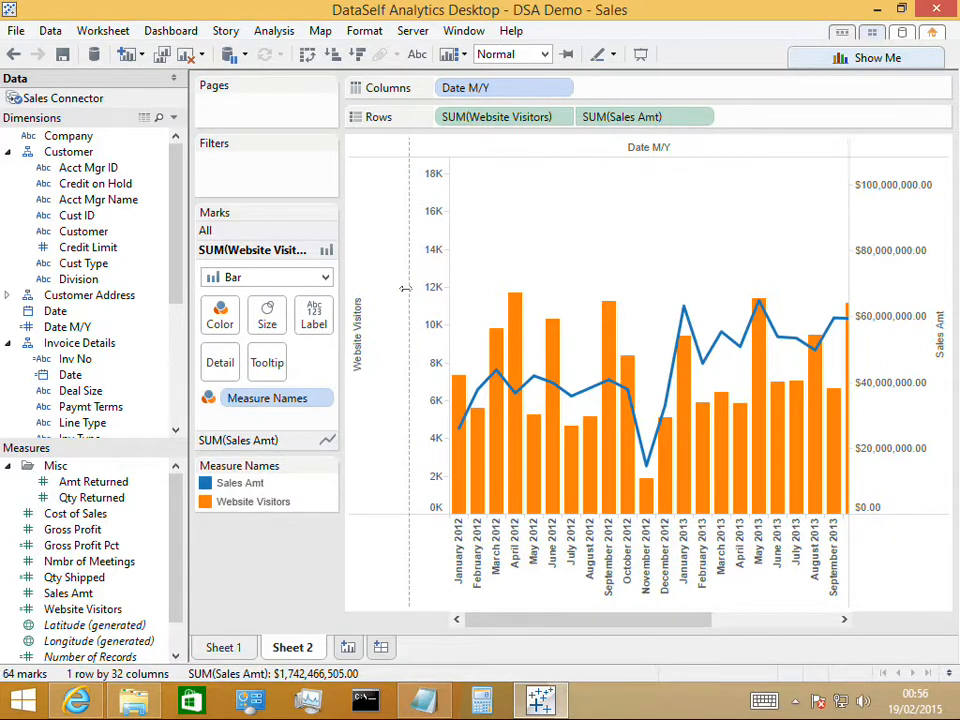
drag(404, 288, 404, 288)
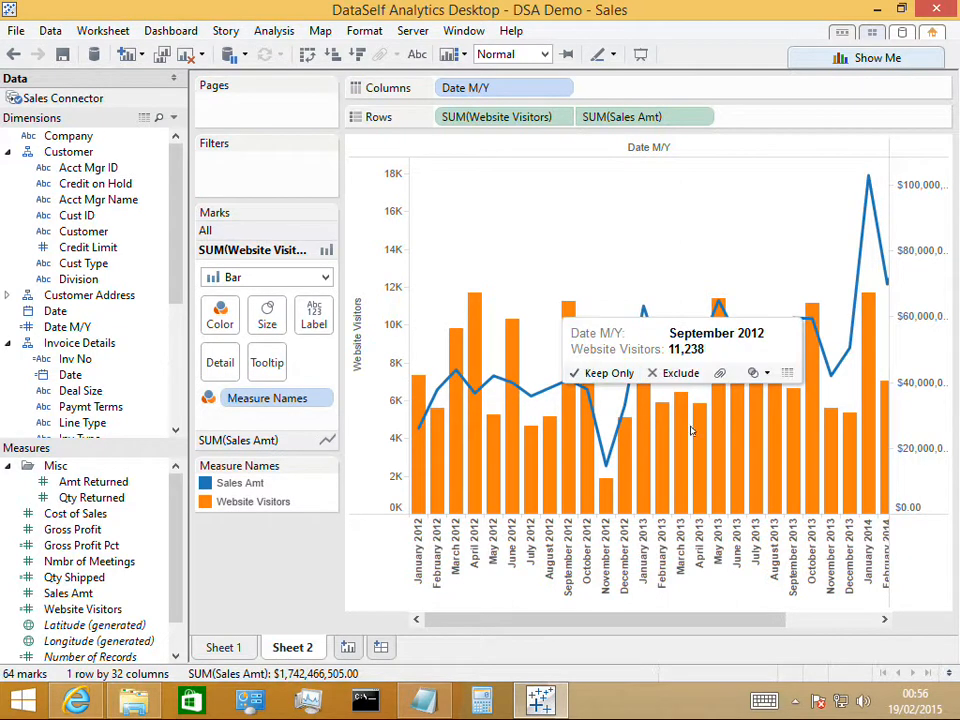
Create a new worksheet and build a symbol map from State in Customer Address, Deal Size in Invoice Details, and Sales Amt
click(347, 648)
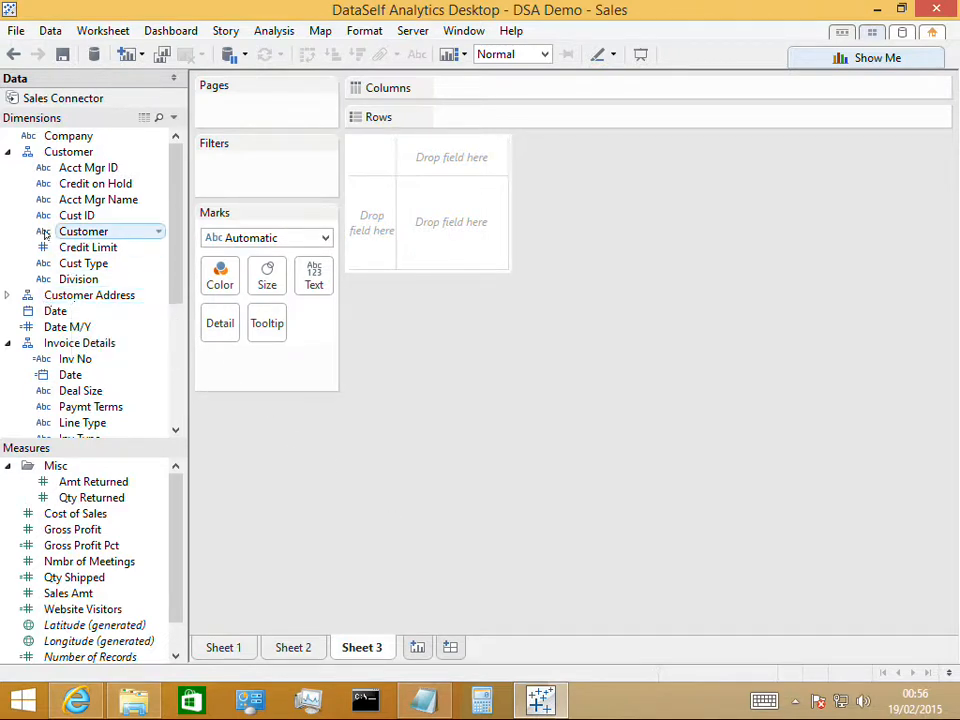
click(9, 296)
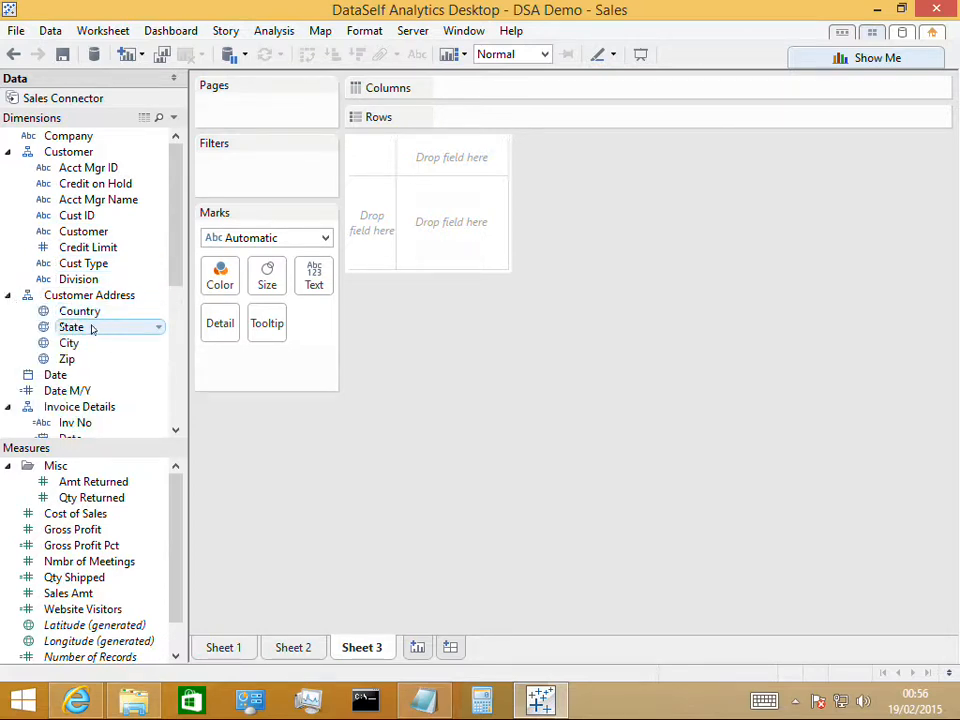
click(140, 328)
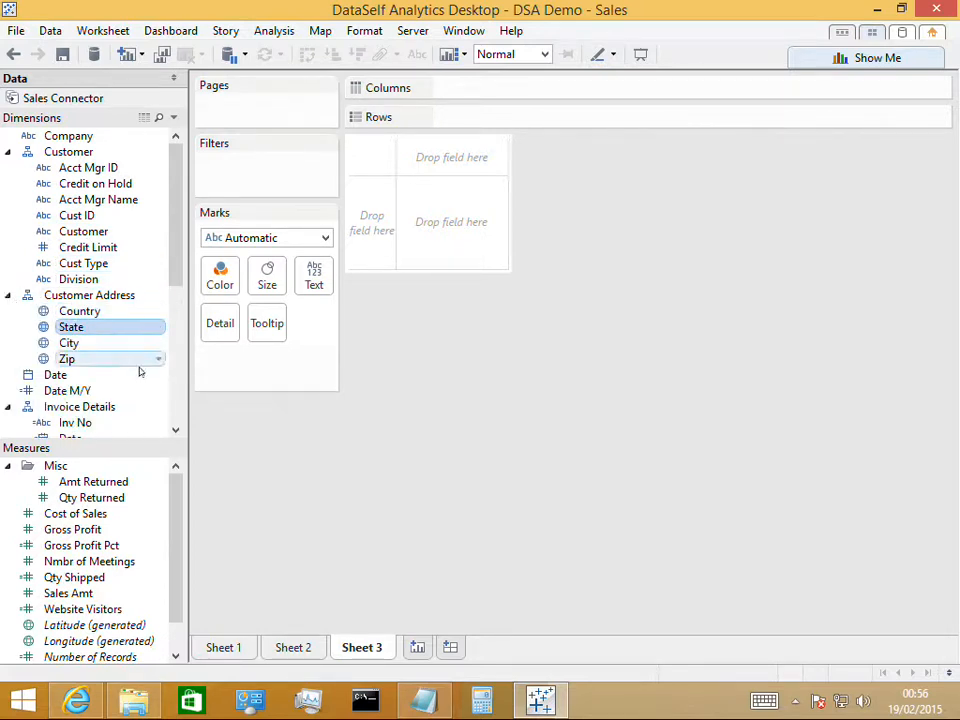
click(176, 431)
click(176, 431)
click(176, 431)
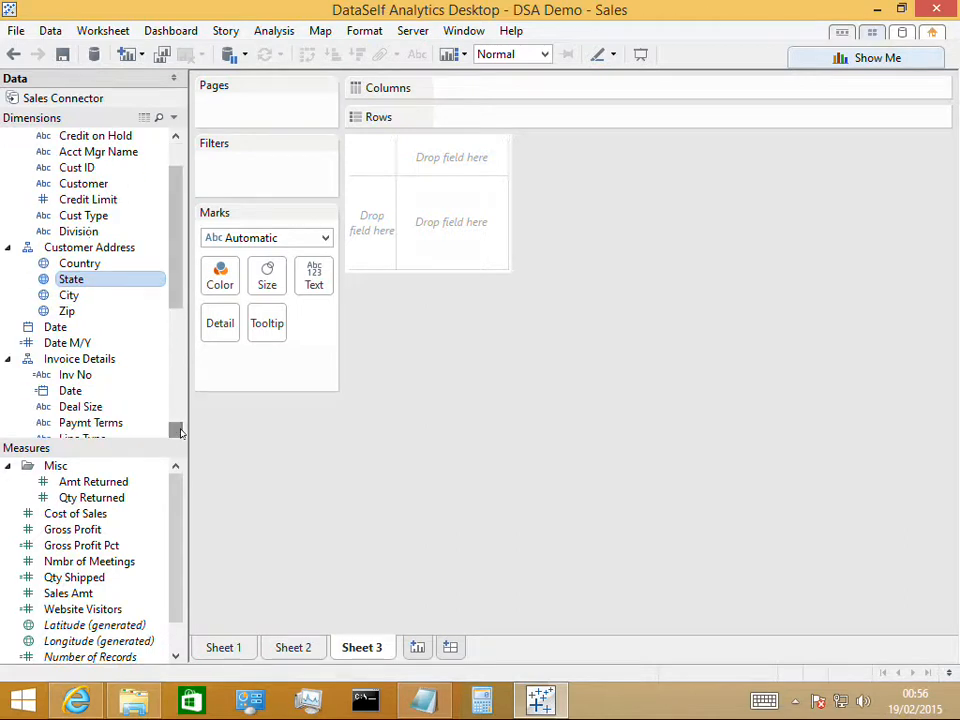
ctrl+click(90, 406)
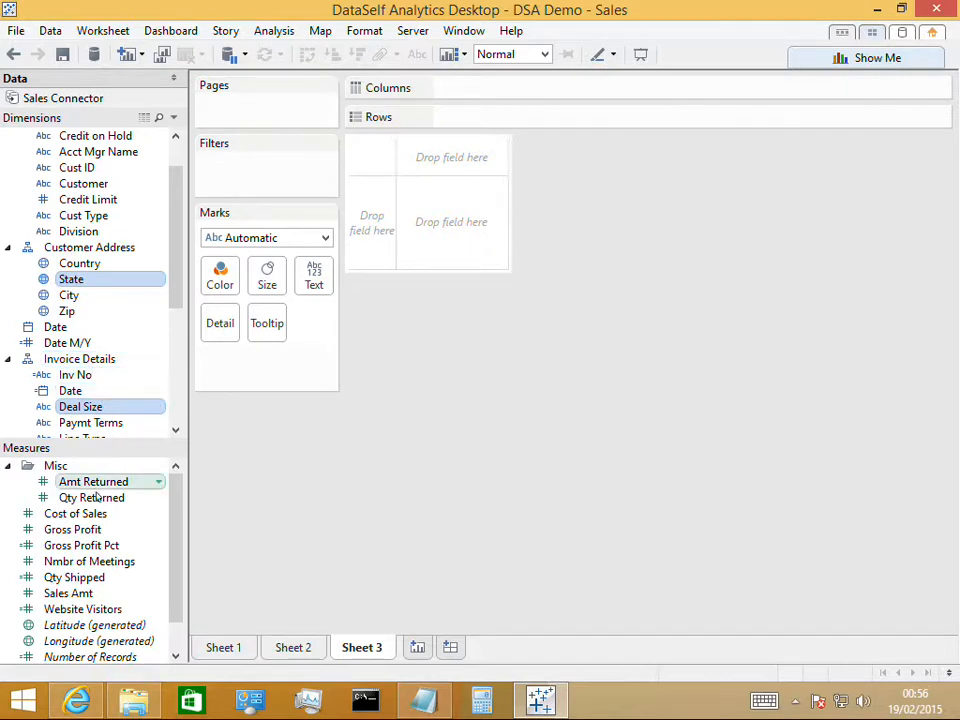
ctrl+click(80, 594)
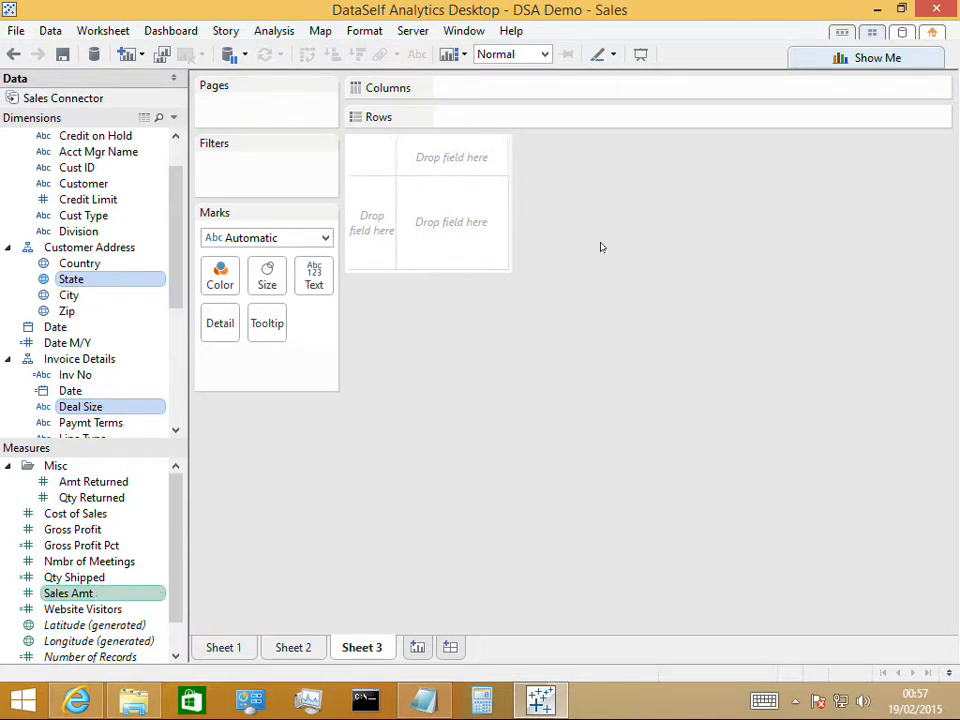
click(857, 59)
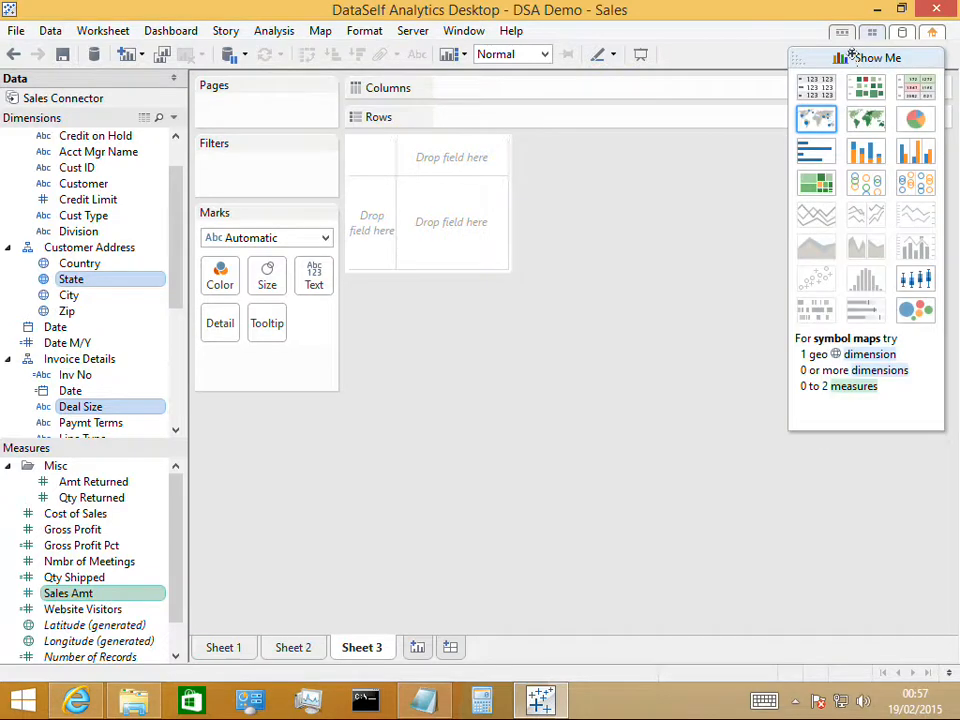
click(855, 57)
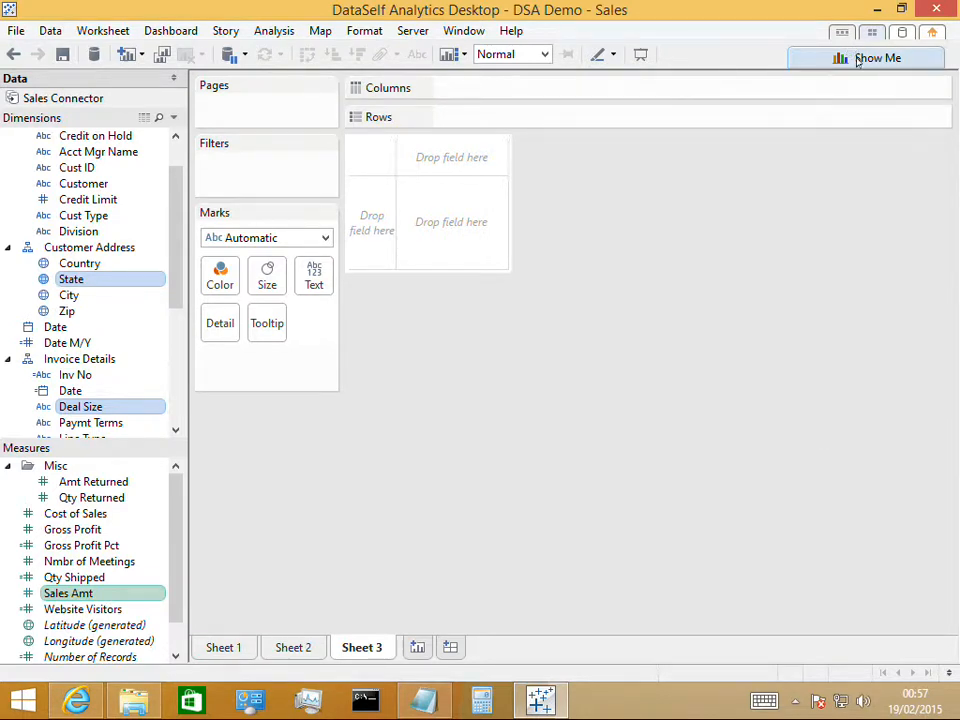
click(855, 57)
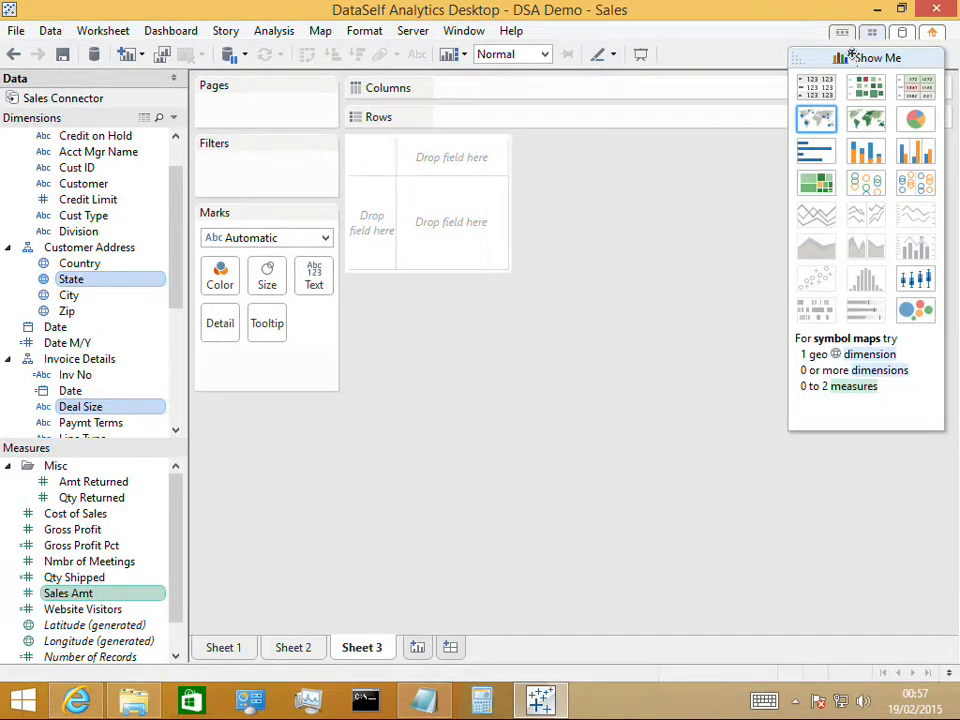
click(817, 120)
click(797, 59)
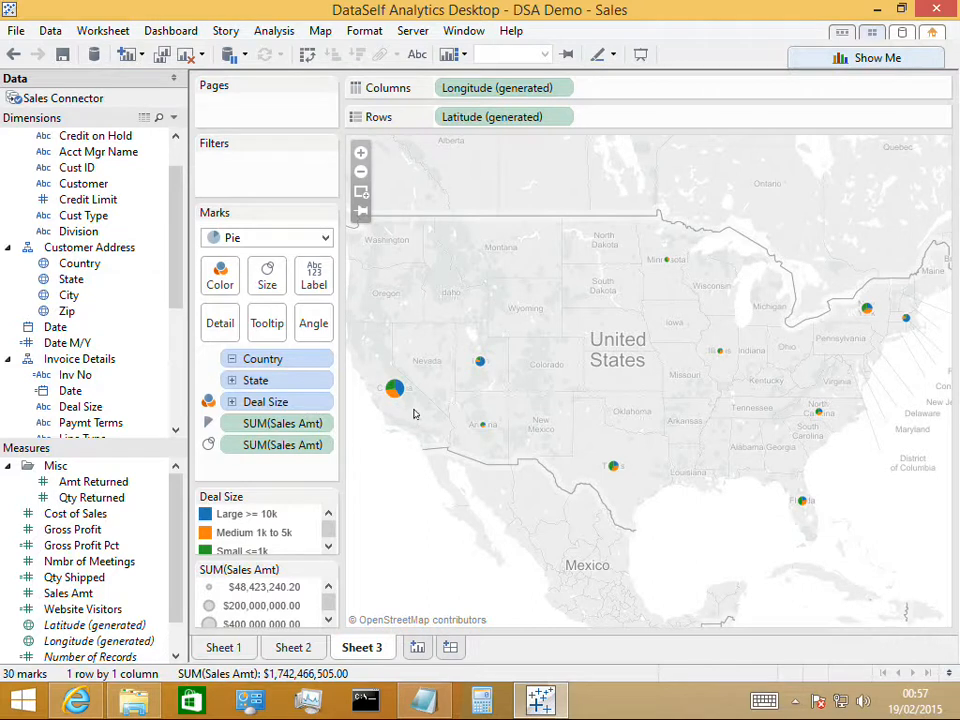
Enlarge the map's pie marks to slightly above the middle of the size scale
click(267, 285)
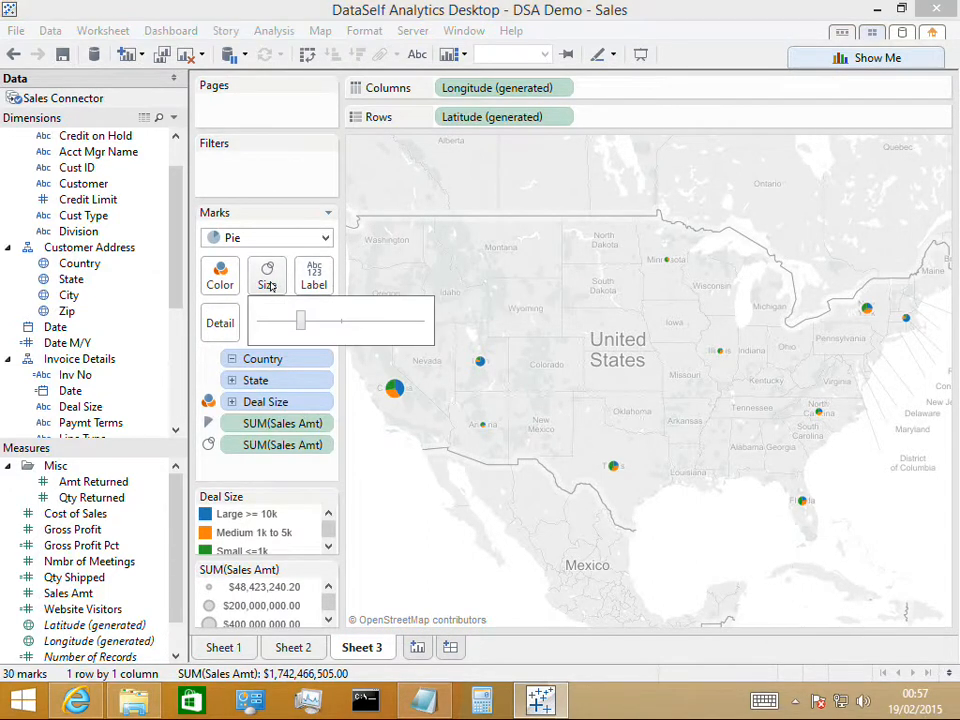
drag(303, 322, 355, 322)
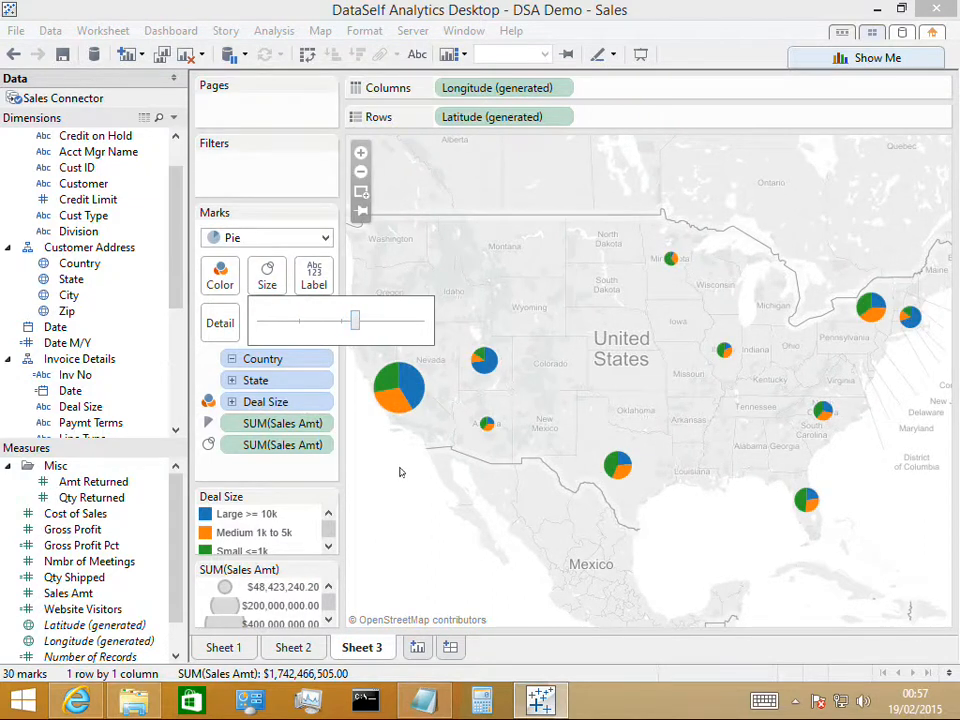
click(405, 480)
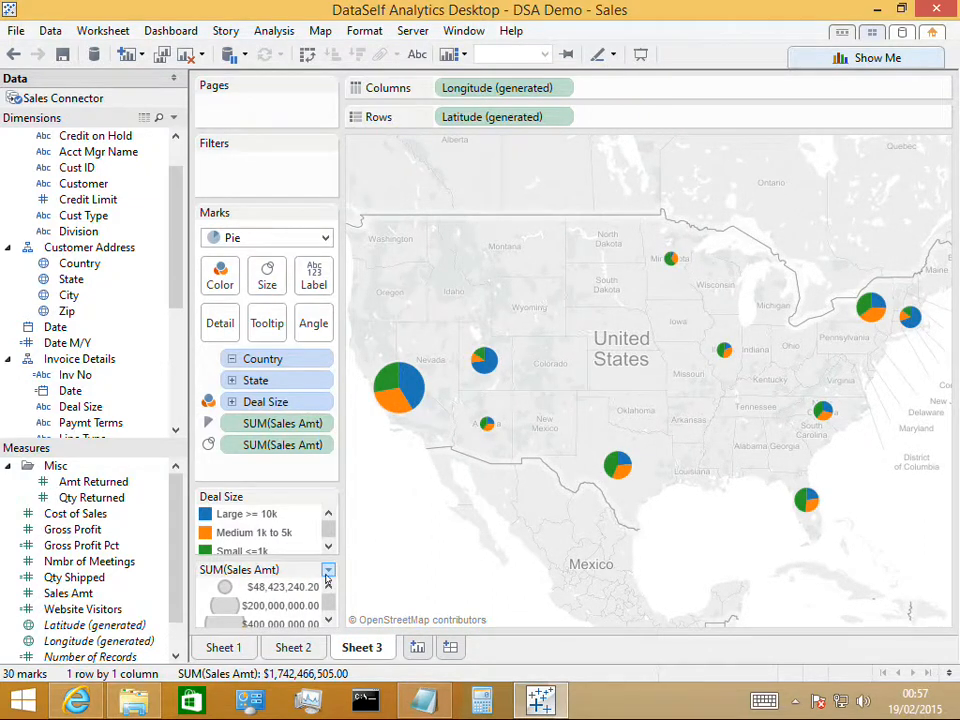
click(328, 620)
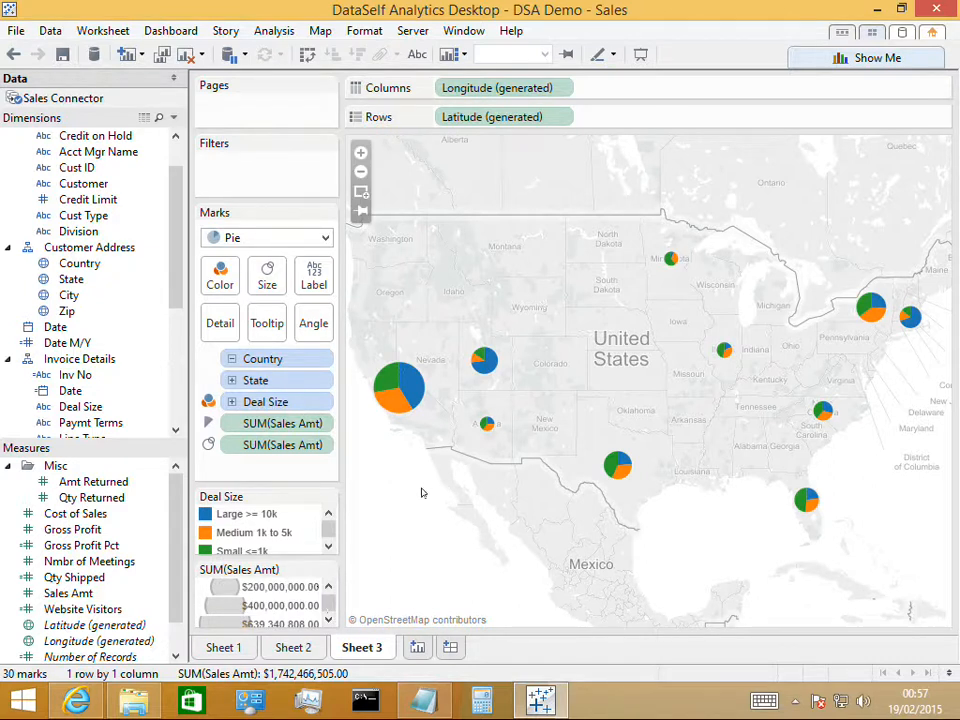
Highlight the Large, Medium and Small deal sizes one at a time in the map's legend, and clear the highlighting
click(220, 514)
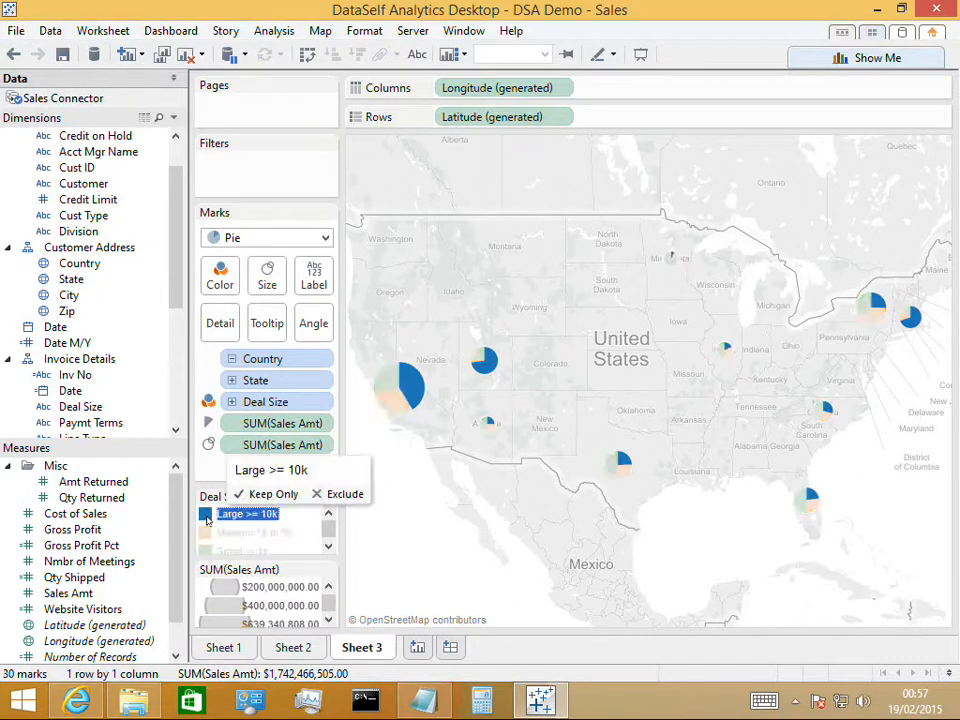
click(208, 535)
click(215, 549)
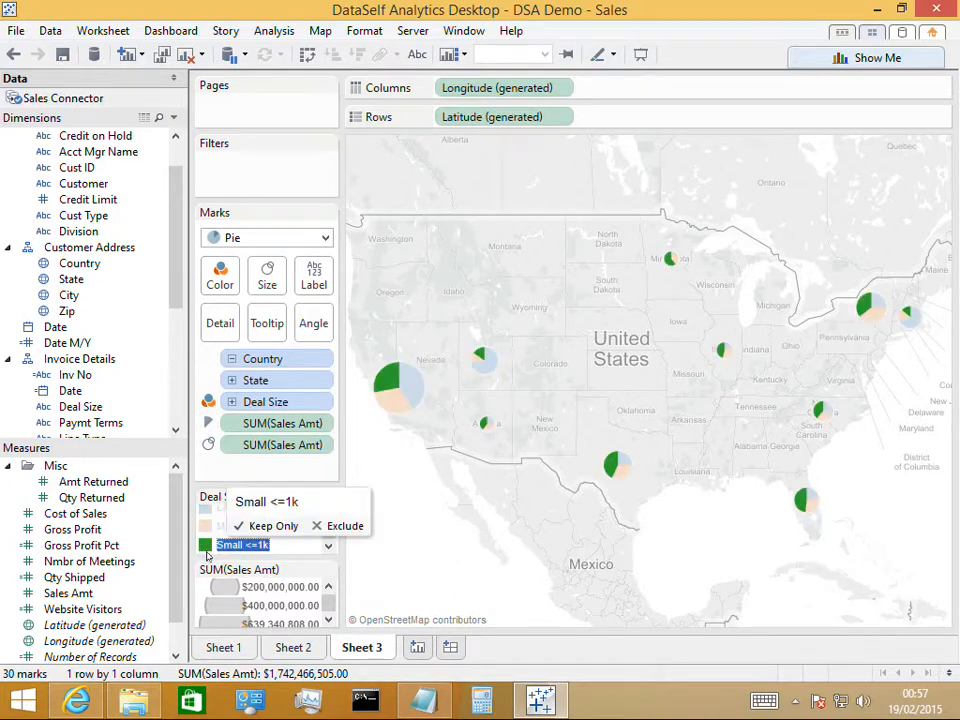
click(305, 551)
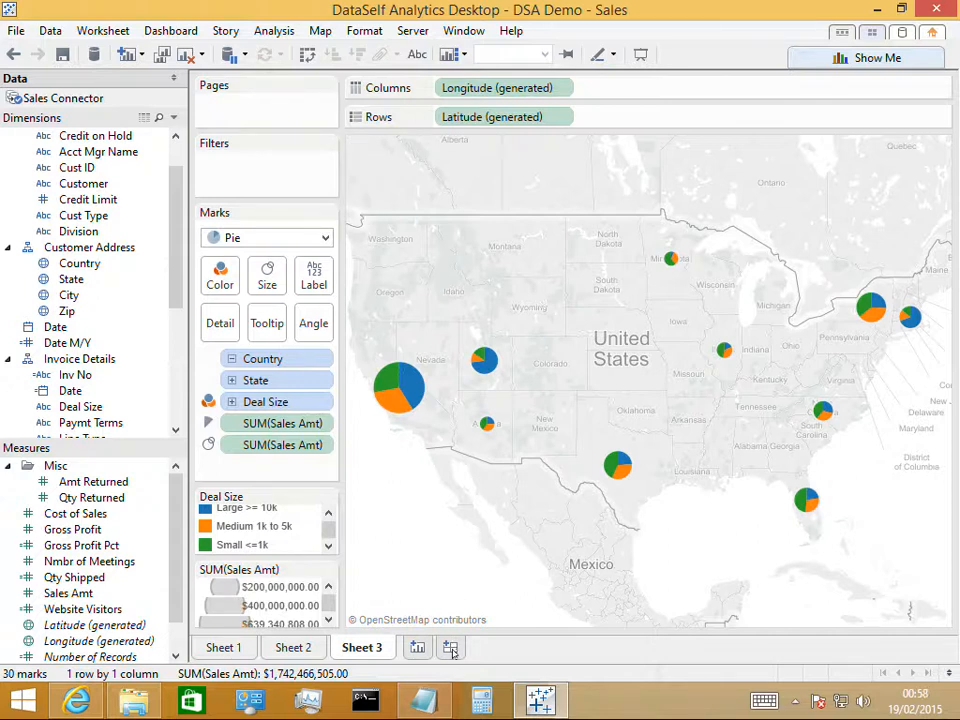
Create a new dashboard and set its size to Automatic
click(451, 648)
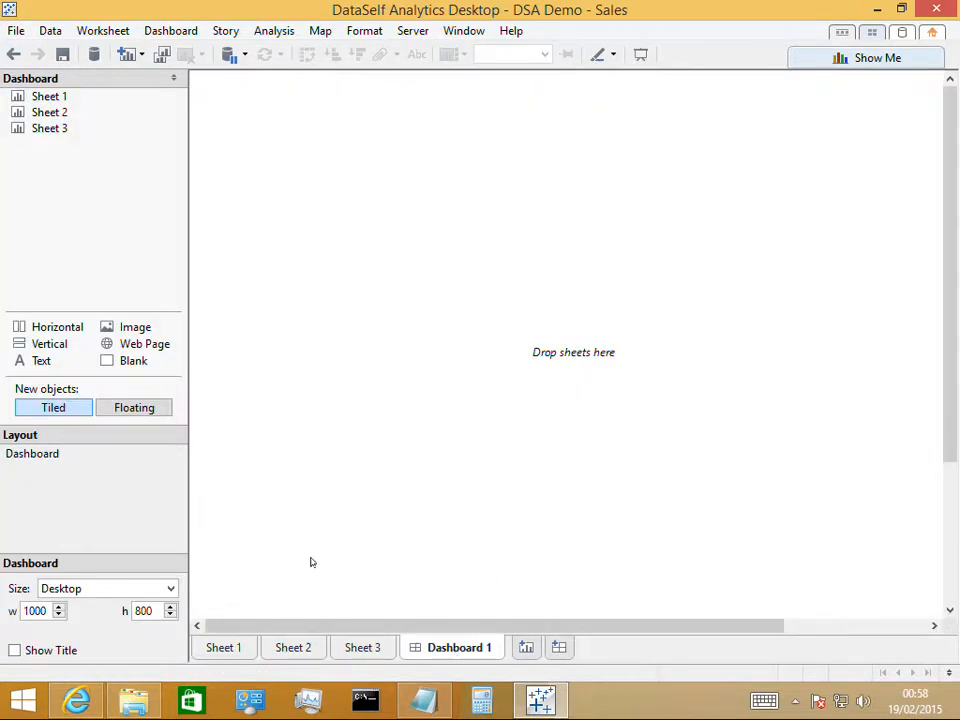
click(168, 590)
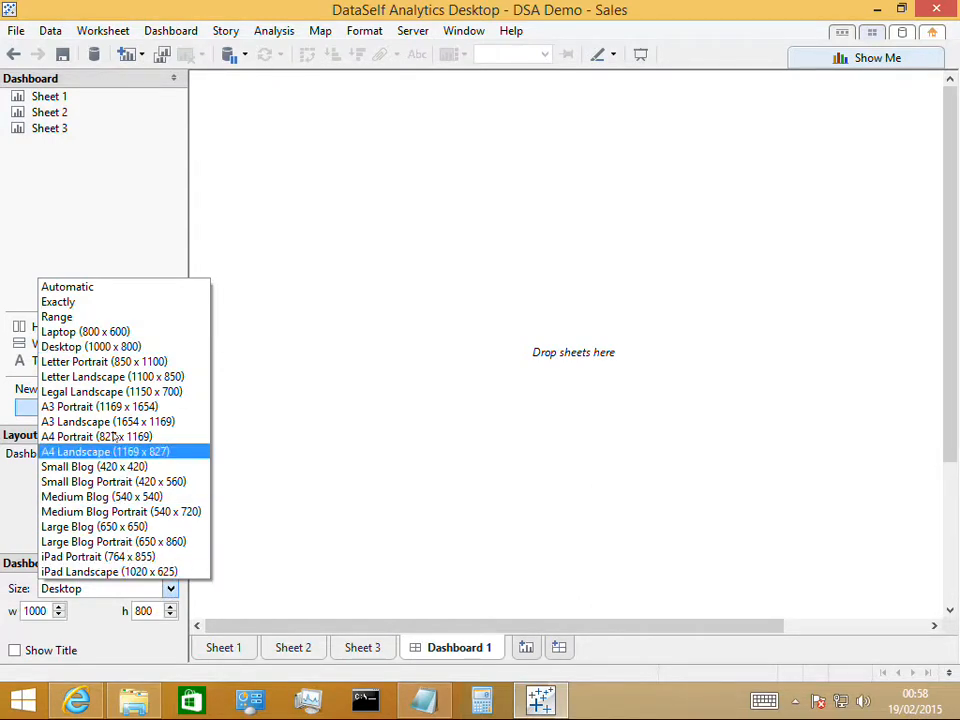
click(96, 290)
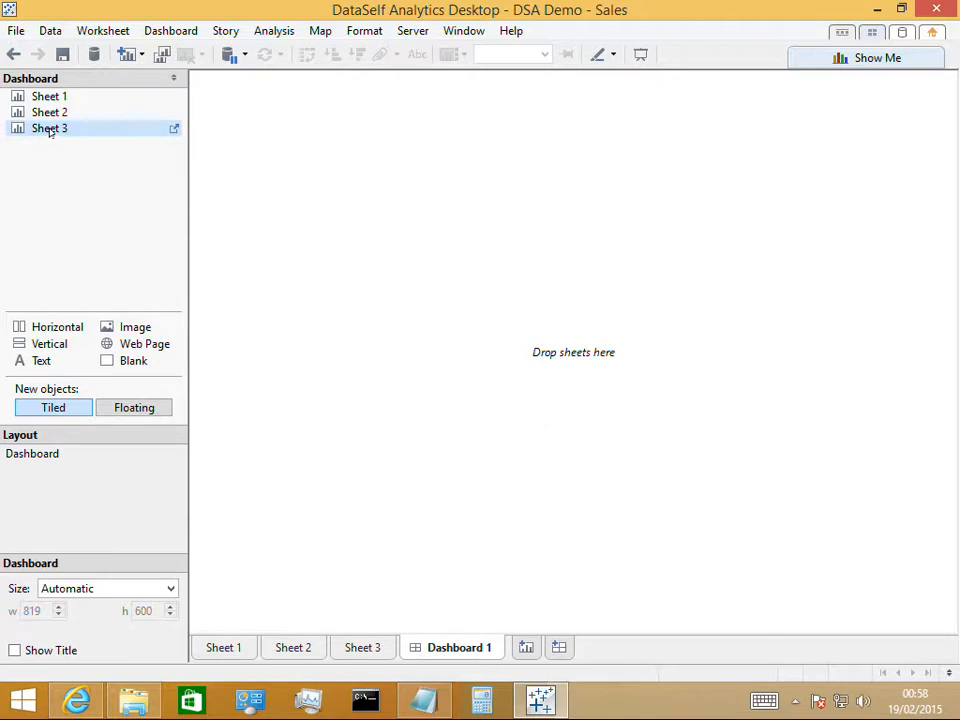
Lay out Sheet 3 on the dashboard with Sheet 2 below and Sheet 1 beside Sheet 2, and widen Sheet 2 and the overall sheet area
drag(50, 131, 335, 203)
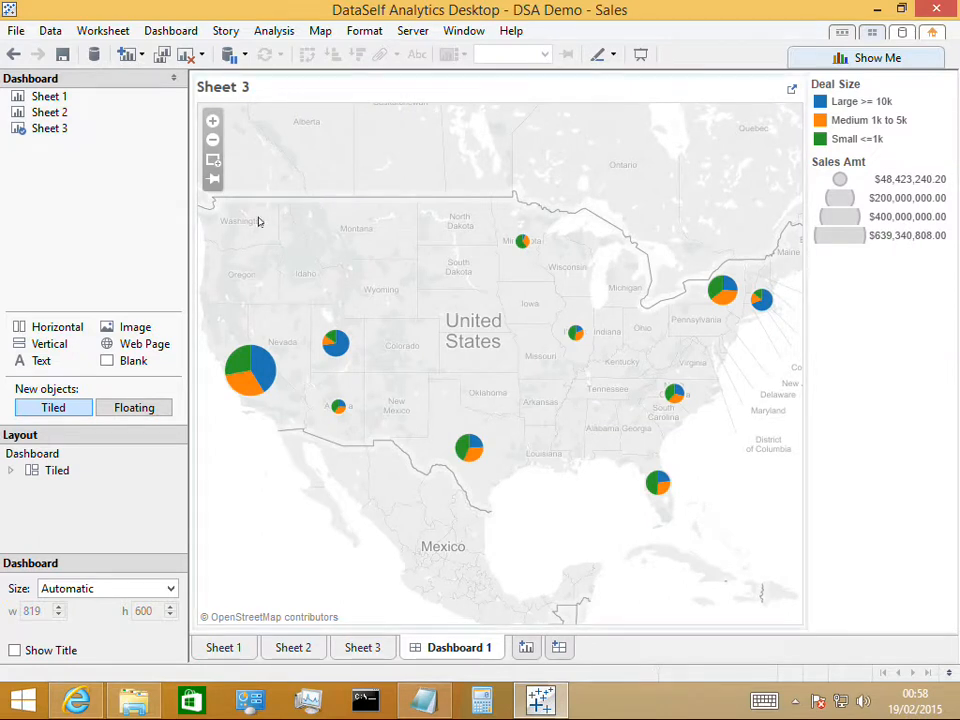
drag(49, 118, 590, 538)
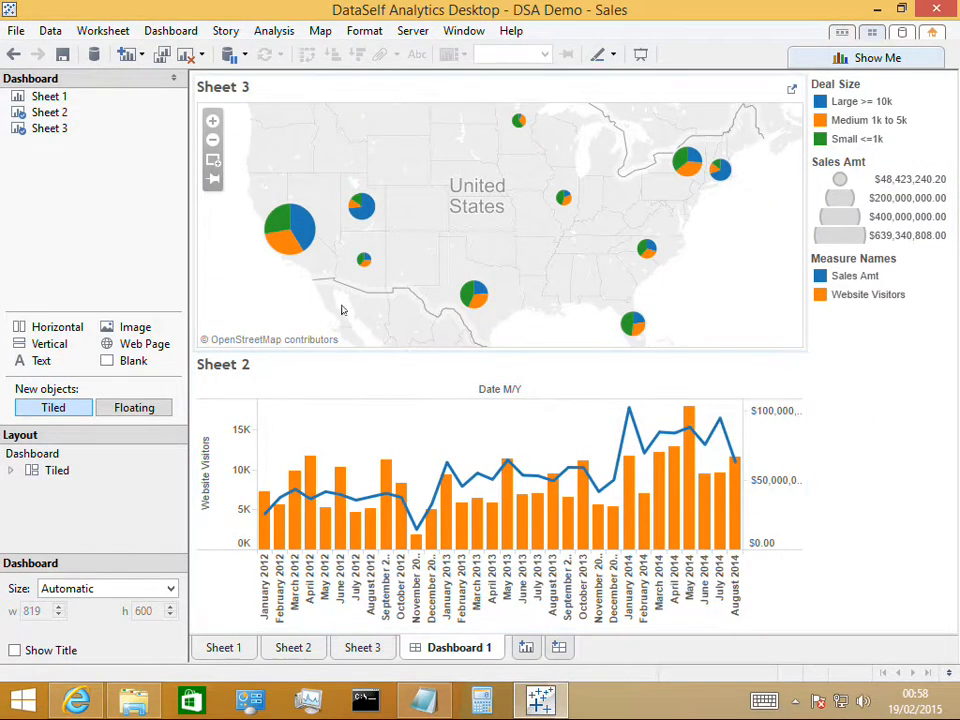
click(44, 97)
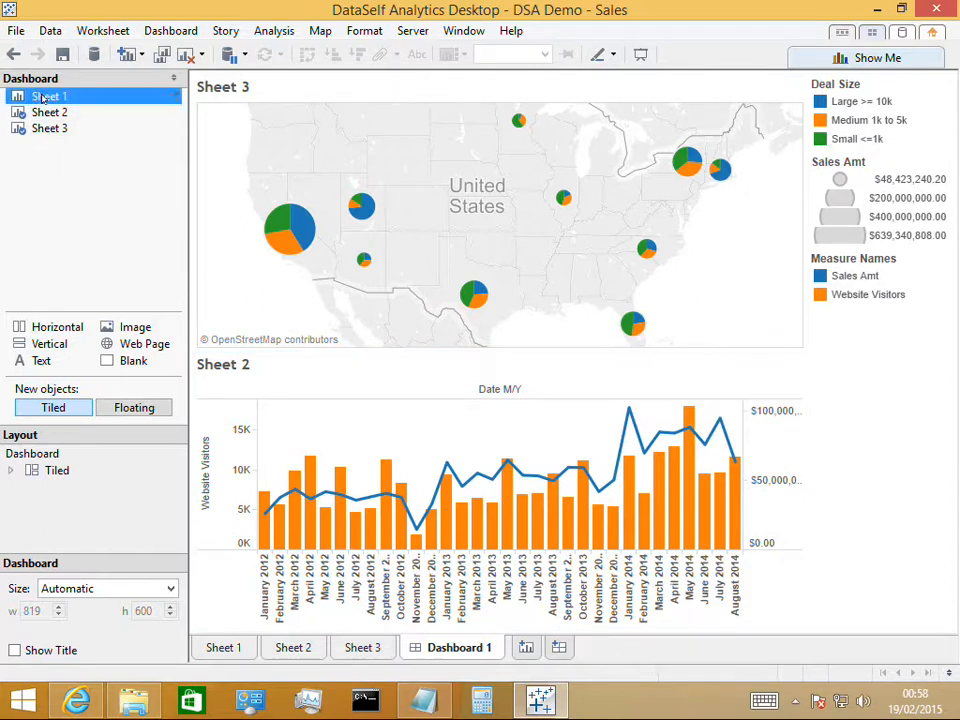
drag(44, 97, 680, 505)
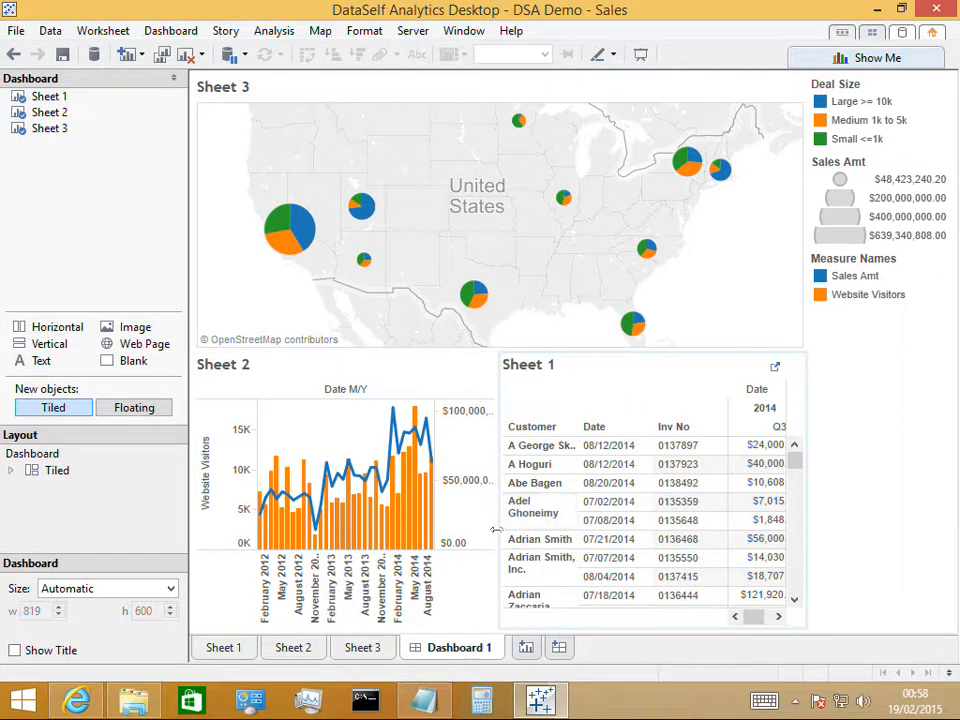
drag(498, 529, 558, 529)
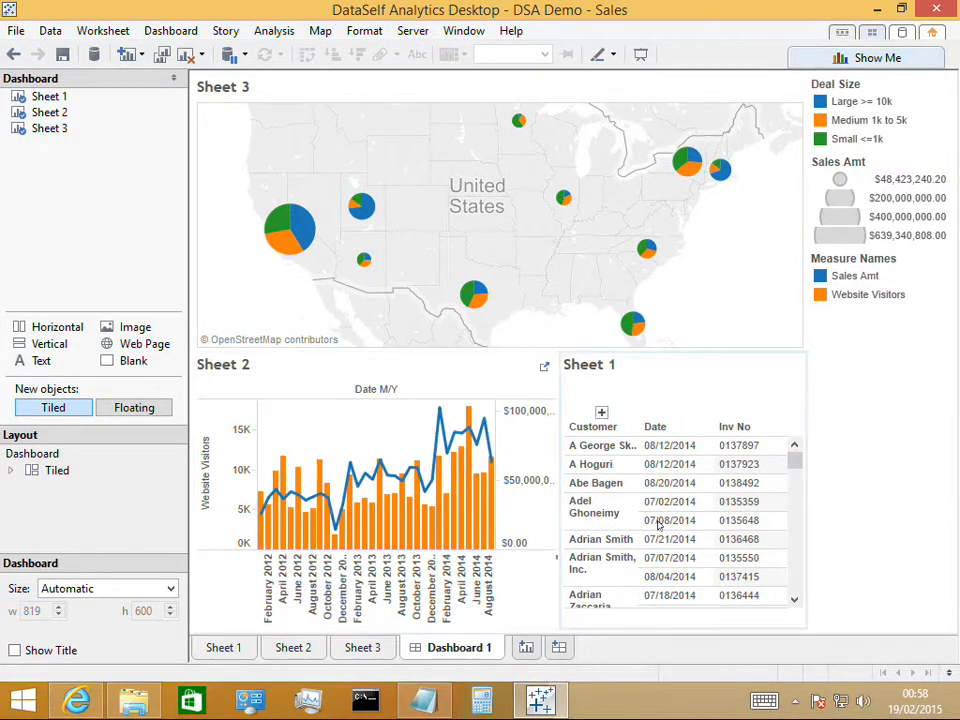
drag(799, 403, 827, 401)
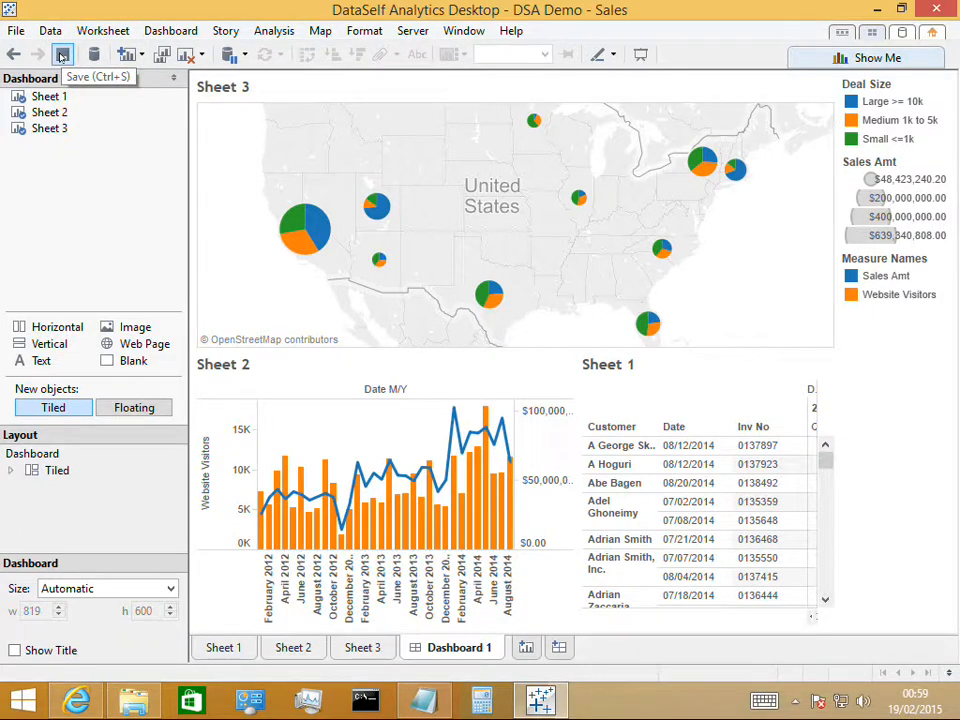
Save the workbook in the Workbooks folder as a packaged workbook named My First Dashboard
click(13, 32)
click(58, 145)
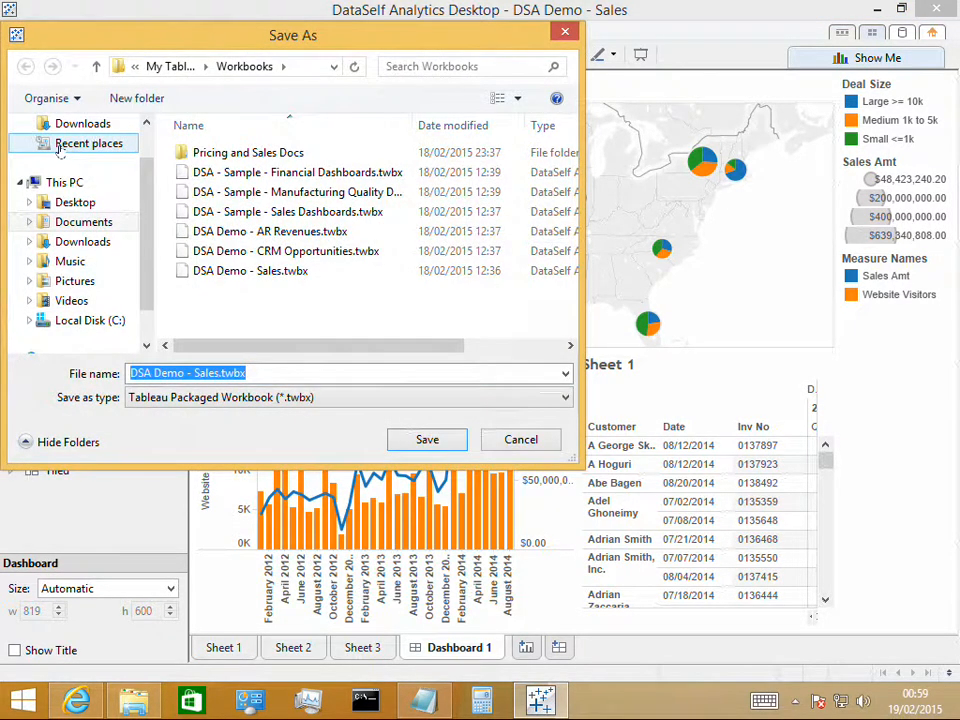
text(My First)
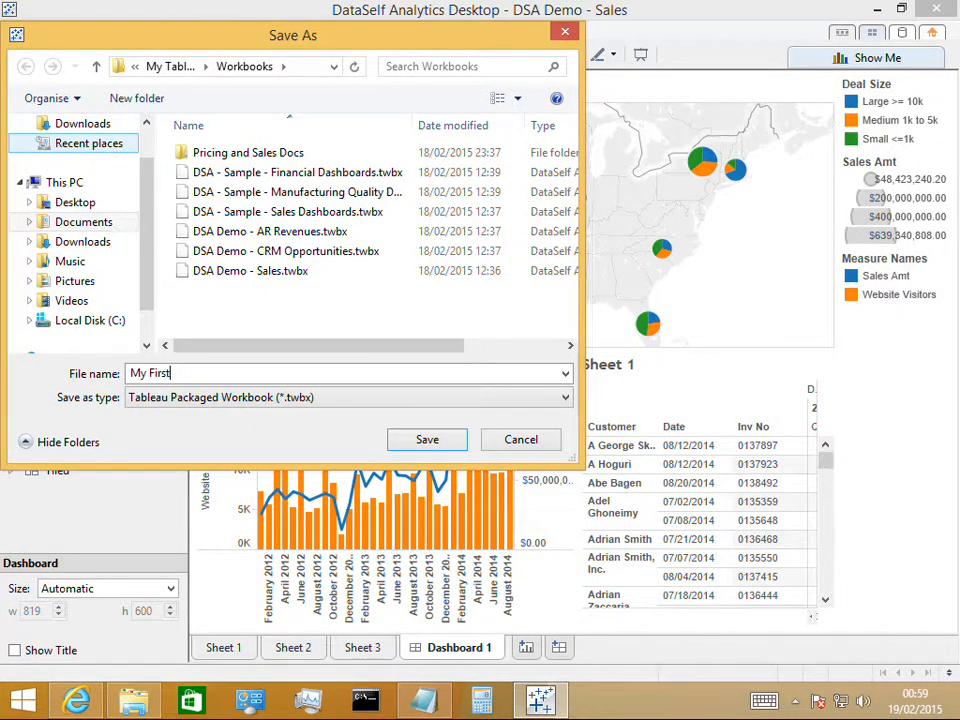
text( Dashboard)
click(427, 439)
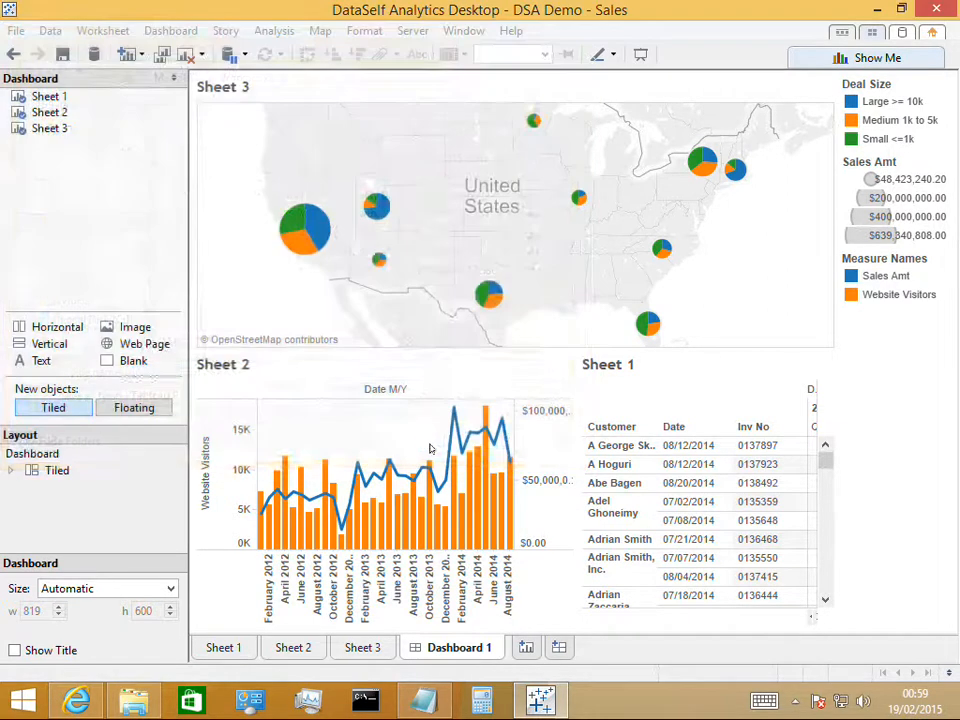
Close the workbook and reopen My First Dashboard.twbx from the Workbooks folder
click(937, 9)
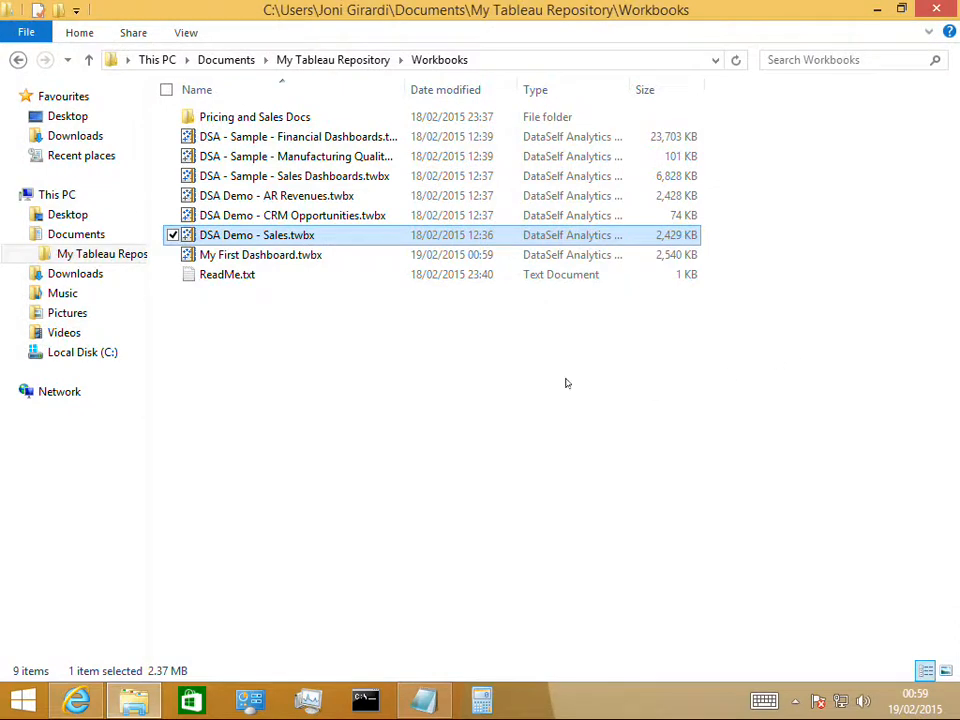
click(189, 259)
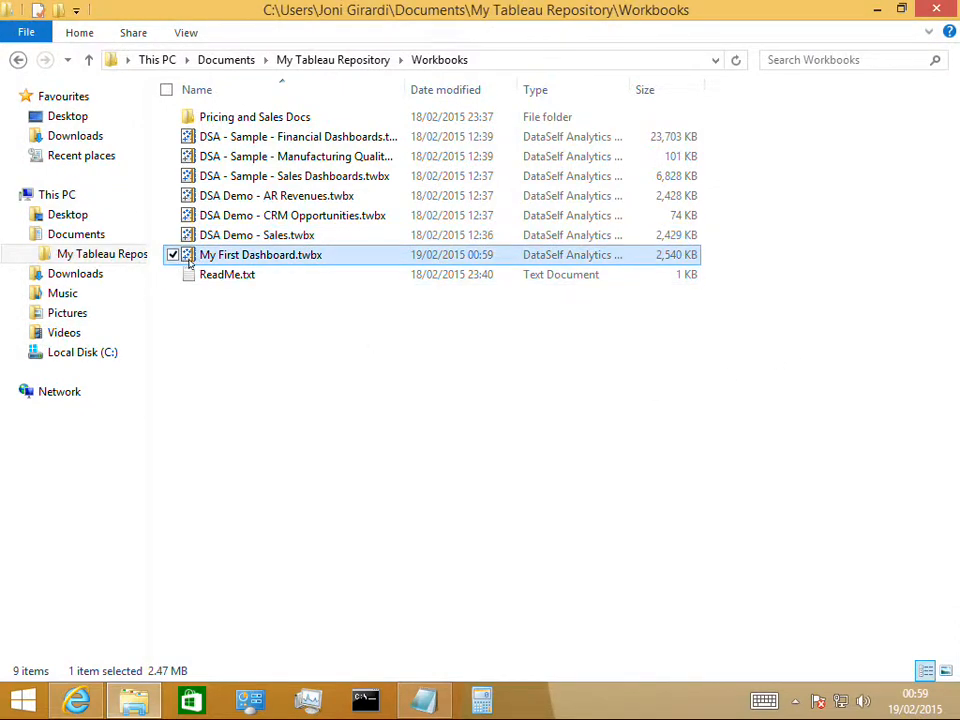
double_click(188, 258)
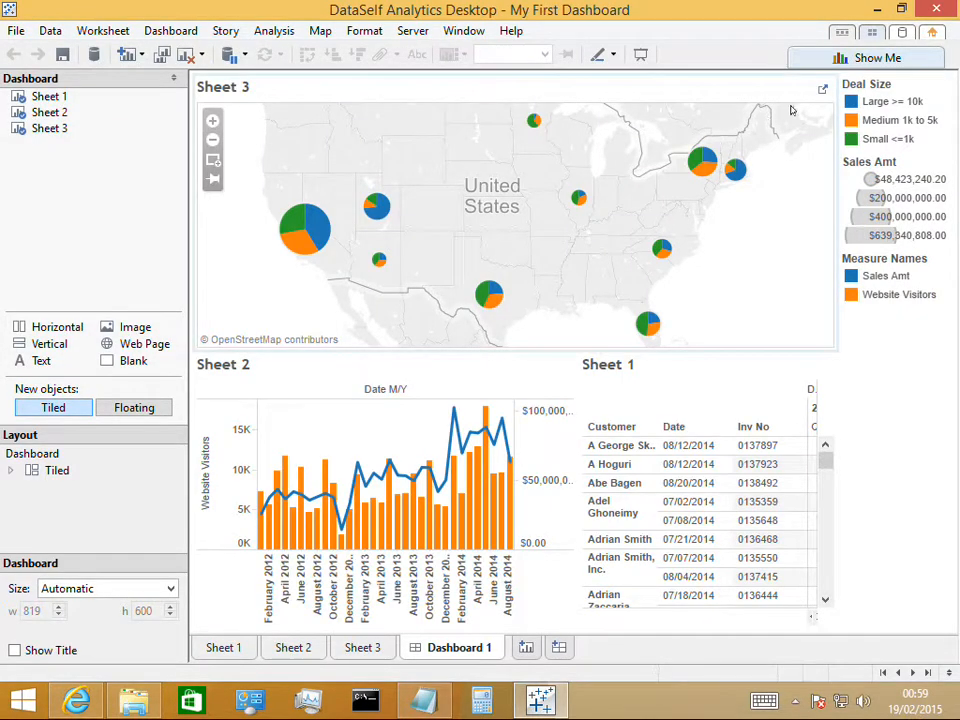
Close the workbook and view the DataSelf training videos page in Internet Explorer, followed by ReadMe.txt in Notepad
click(938, 12)
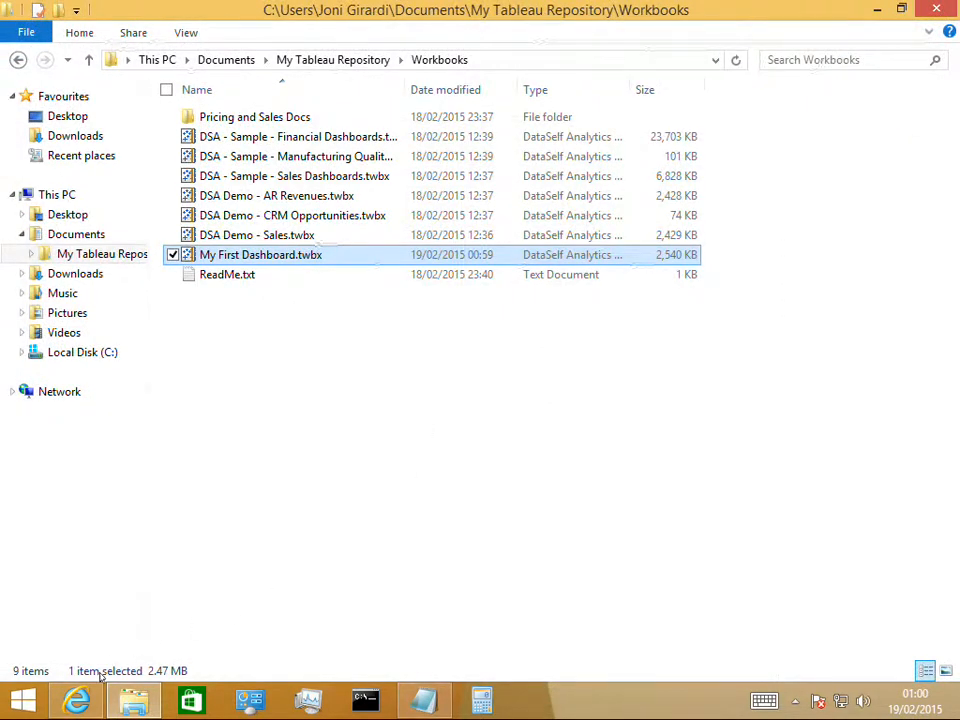
click(78, 699)
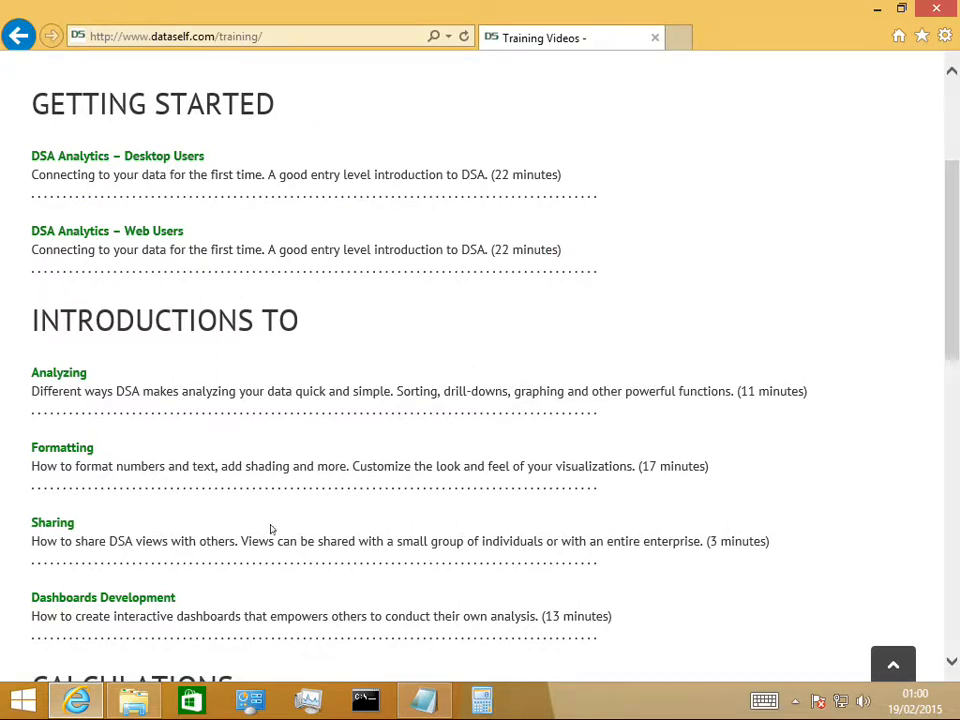
click(422, 701)
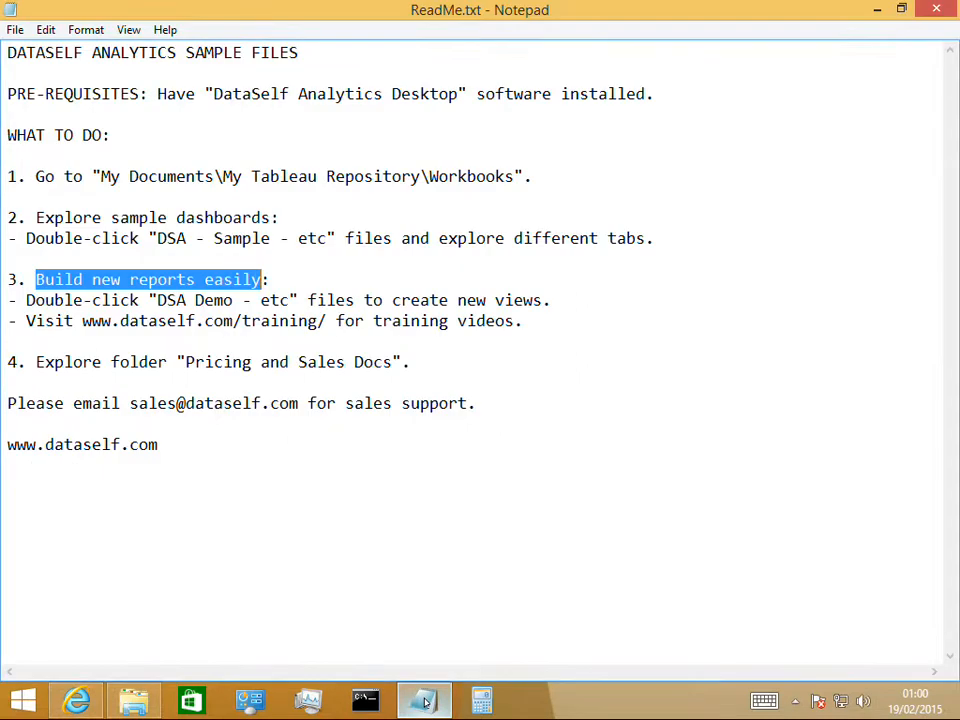